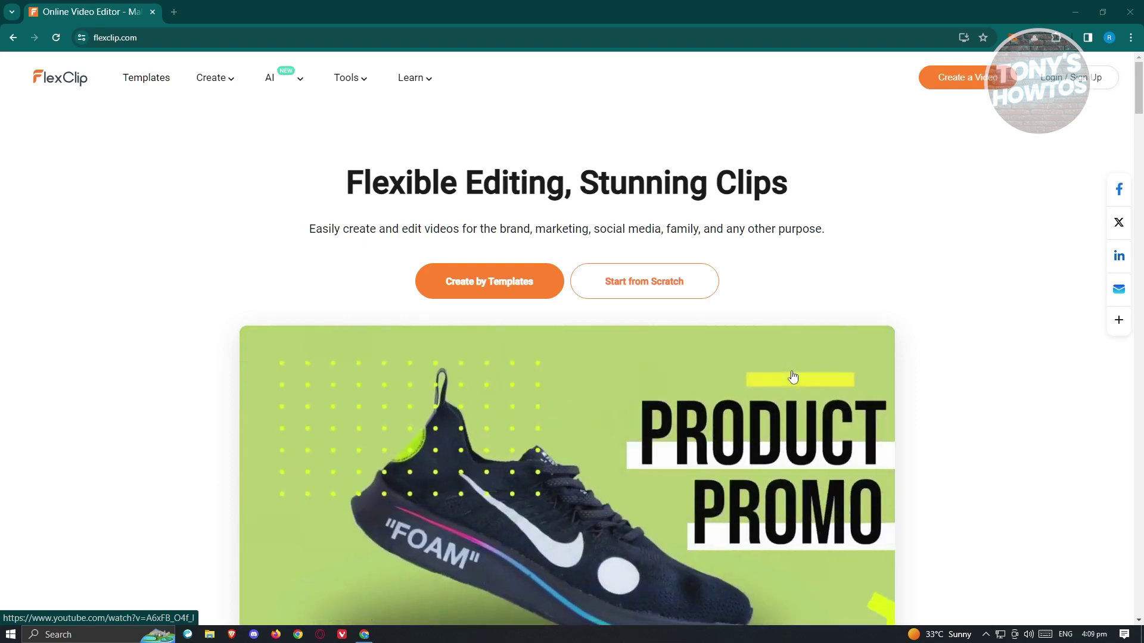
Step: Sign in to FlexClip with the first listed Google account and approve sharing its profile details
{"action": "left_click", "coordinate": [1071, 92]}
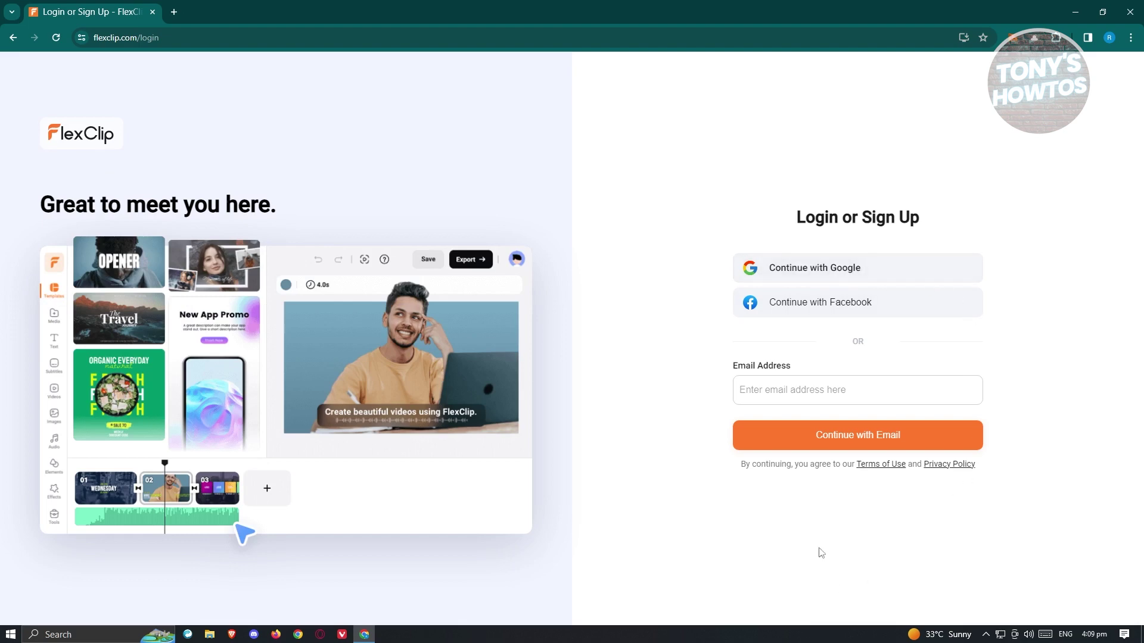
{"action": "left_click", "coordinate": [842, 281]}
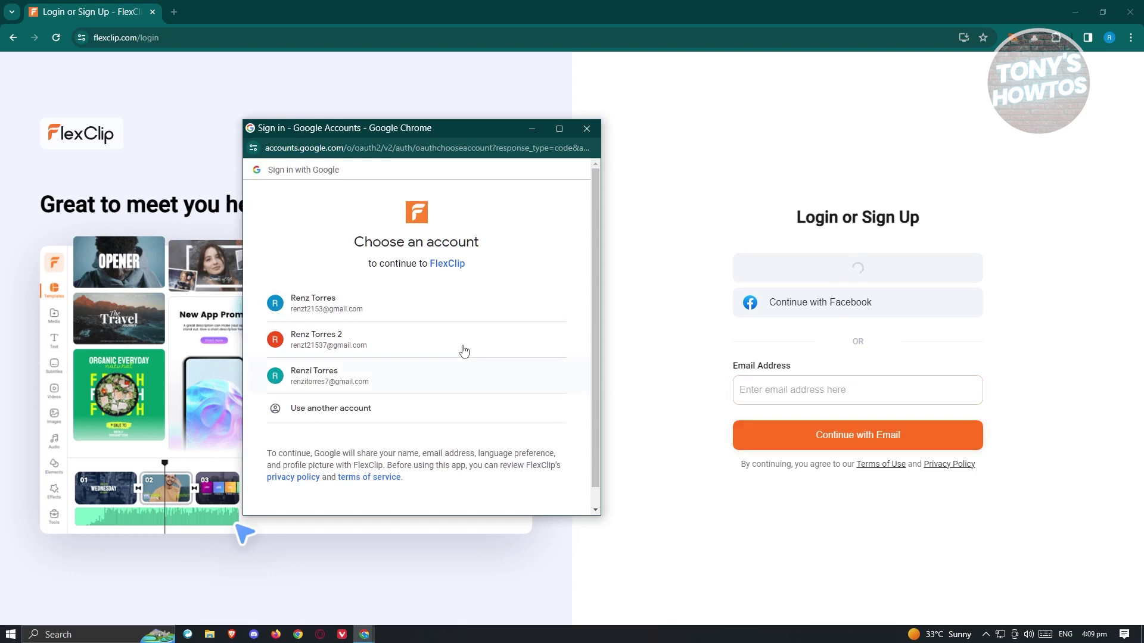
{"action": "left_click", "coordinate": [390, 312]}
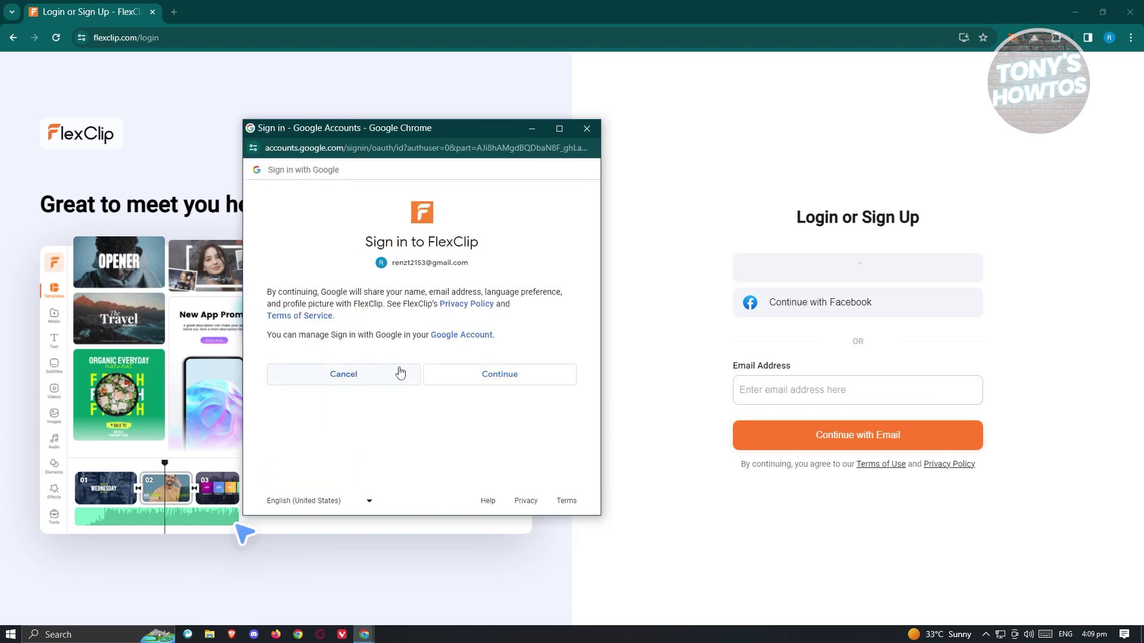
{"action": "left_click", "coordinate": [487, 375]}
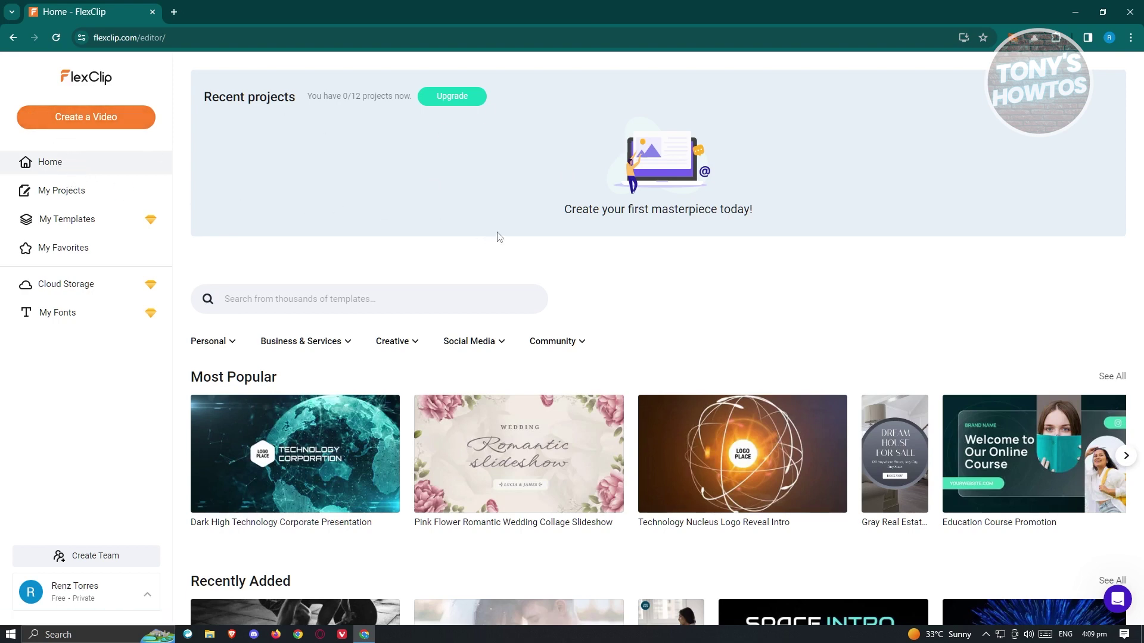
Step: Look through the template categories on the home page, from Most Popular to Slideshow
{"action": "scroll", "coordinate": [558, 207], "scroll_direction": "down", "scroll_amount": 4}
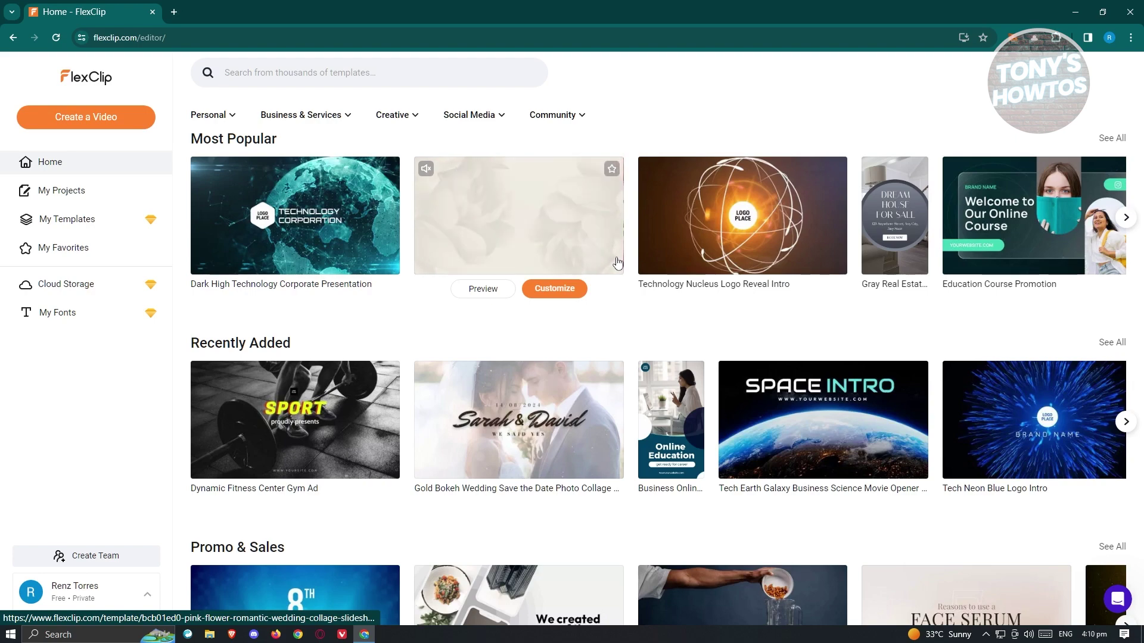
{"action": "scroll", "coordinate": [616, 385], "scroll_direction": "down", "scroll_amount": 4}
{"action": "scroll", "coordinate": [616, 385], "scroll_direction": "up", "scroll_amount": 8}
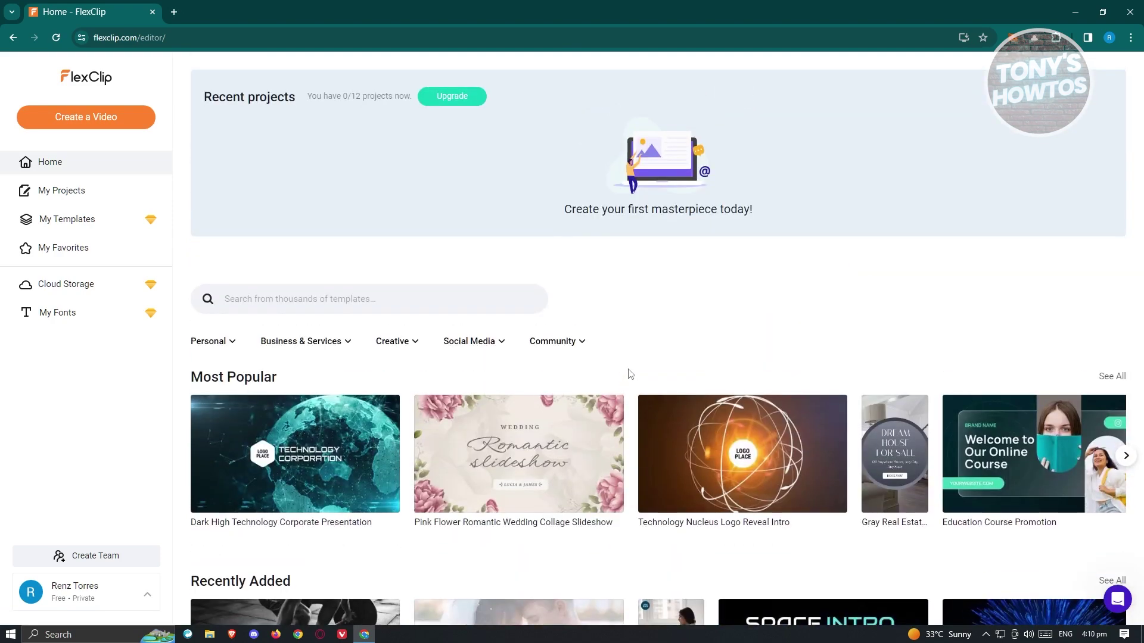
{"action": "scroll", "coordinate": [623, 257], "scroll_direction": "down", "scroll_amount": 4}
{"action": "mouse_move", "coordinate": [757, 257]}
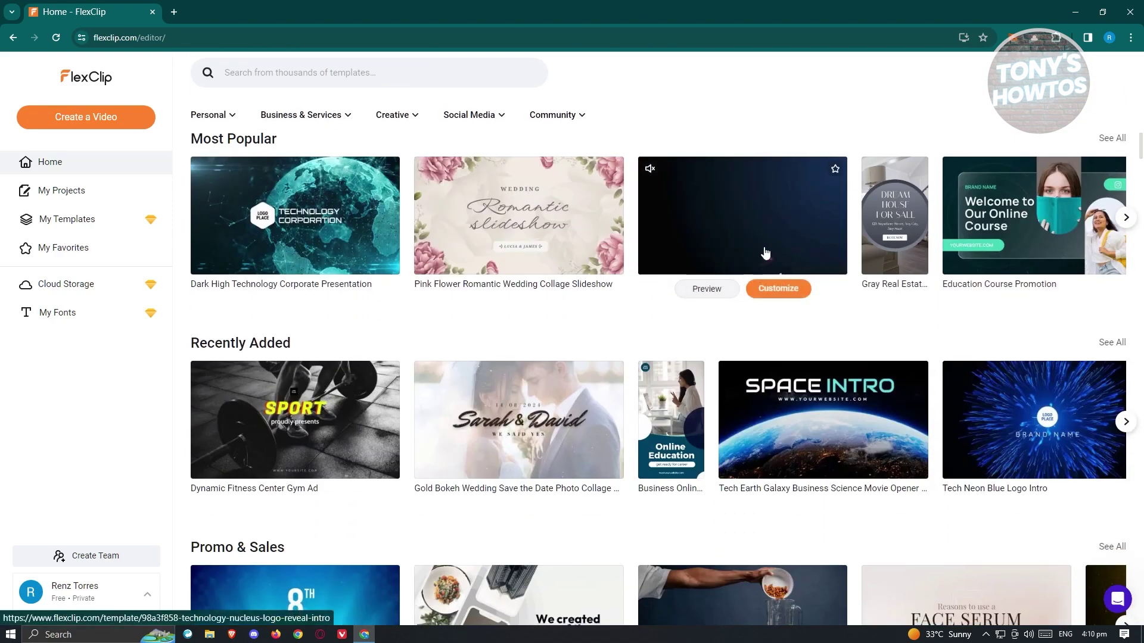
{"action": "scroll", "coordinate": [769, 258], "scroll_direction": "down", "scroll_amount": 1}
{"action": "scroll", "coordinate": [769, 258], "scroll_direction": "down", "scroll_amount": 2}
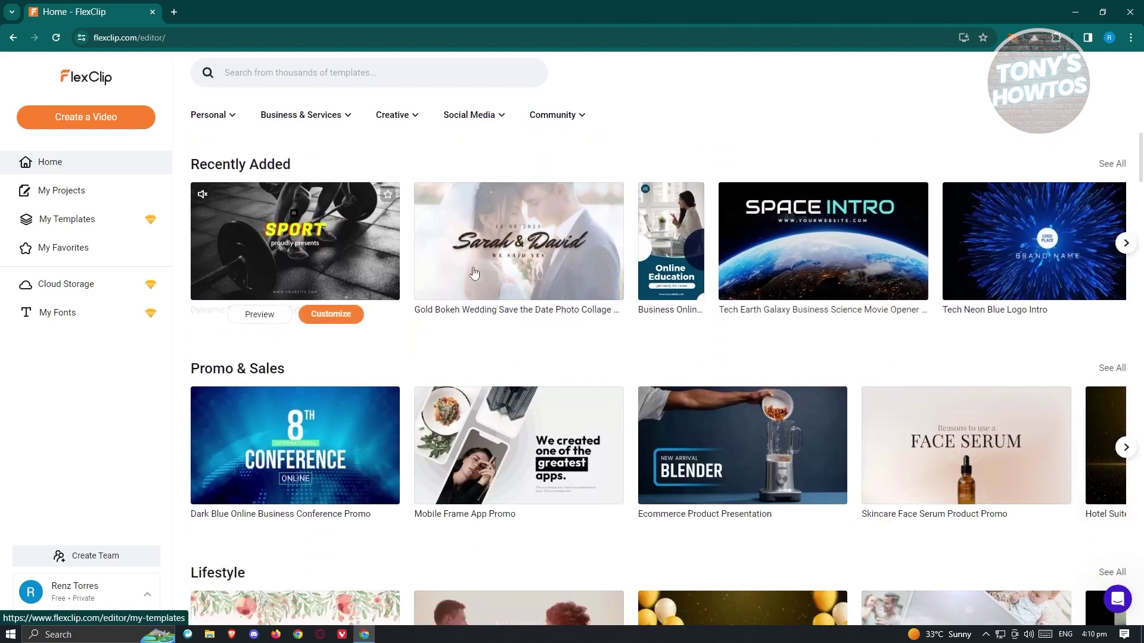
{"action": "scroll", "coordinate": [693, 216], "scroll_direction": "down", "scroll_amount": 6}
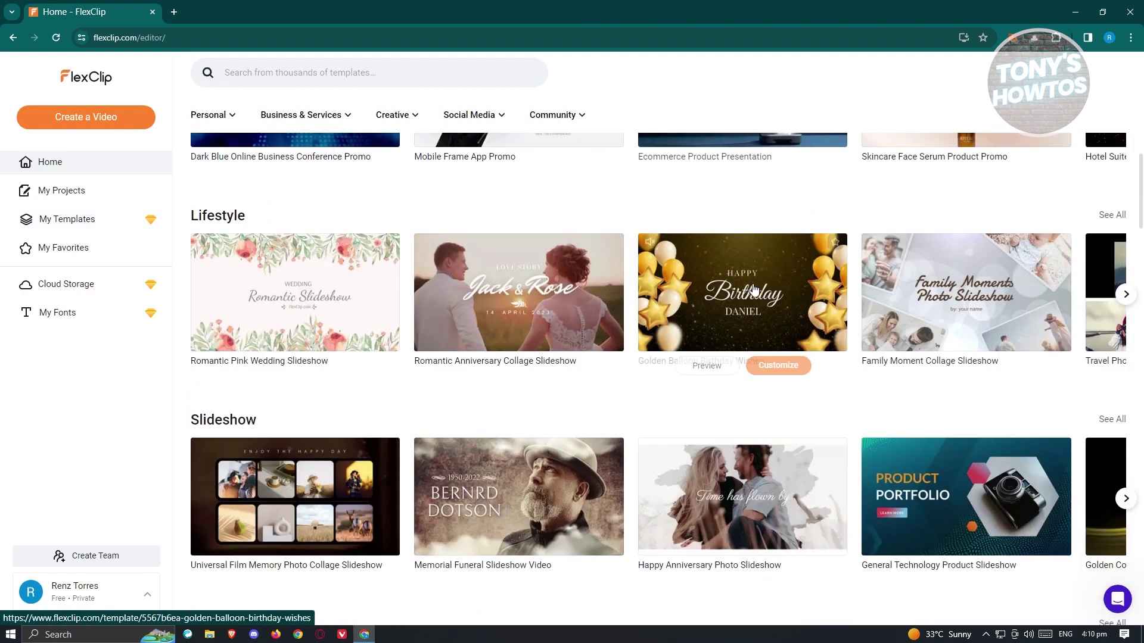
Step: Create a new project folder named SAMPLE FOLDER in My Projects
{"action": "left_click", "coordinate": [48, 193]}
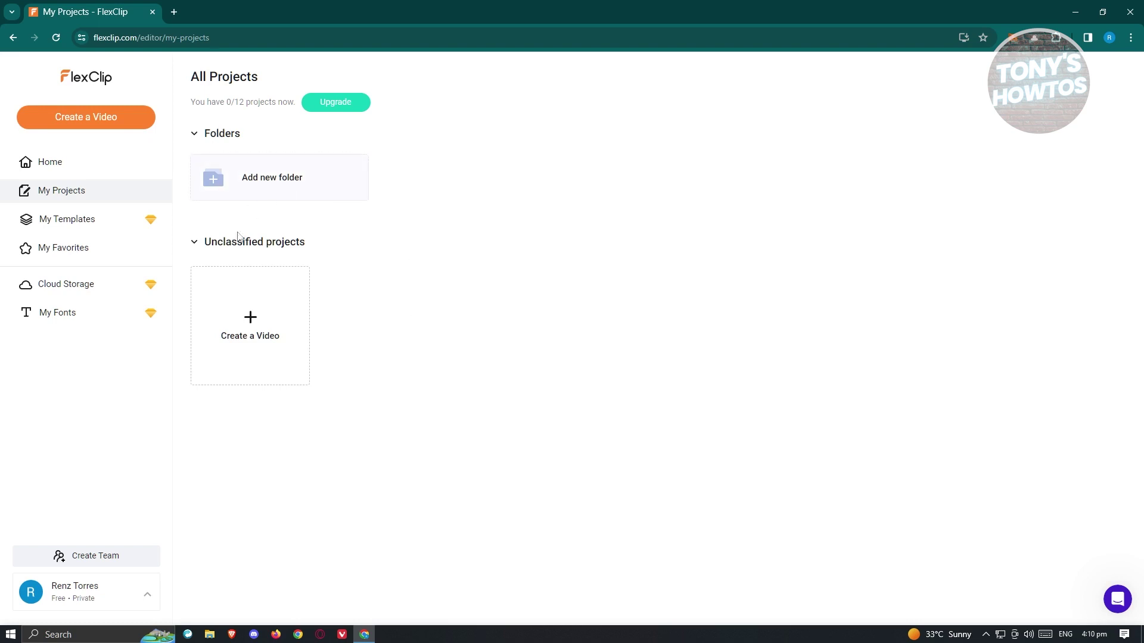
{"action": "left_click", "coordinate": [275, 193]}
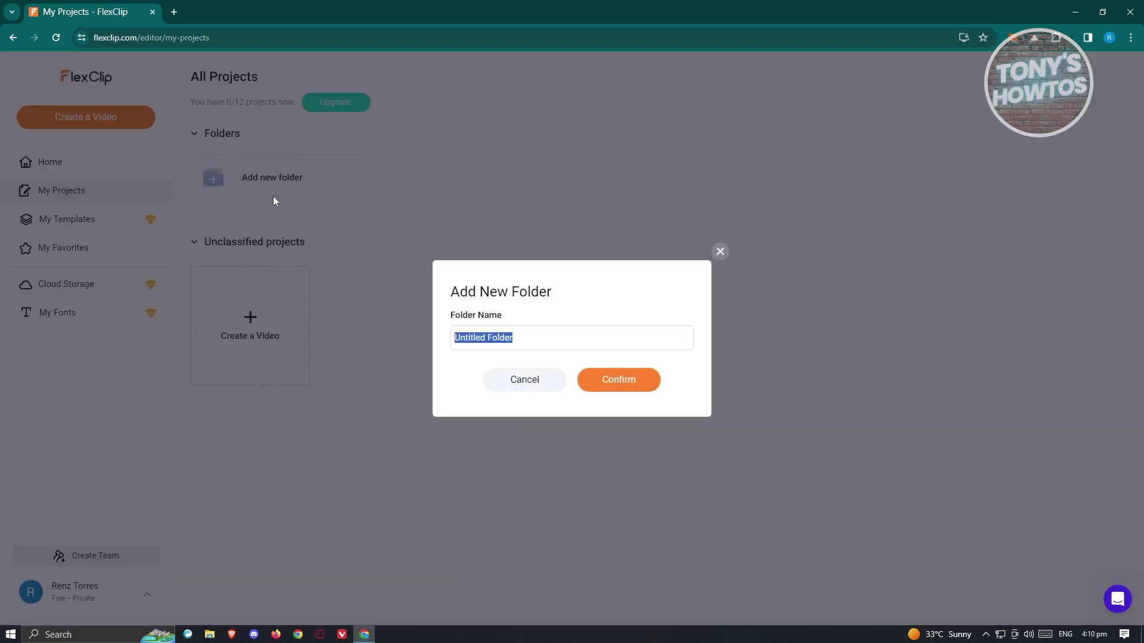
{"action": "left_click_drag", "start_coordinate": [534, 338], "coordinate": [391, 334]}
{"action": "type", "text": "SAMPLE FOLDER"}
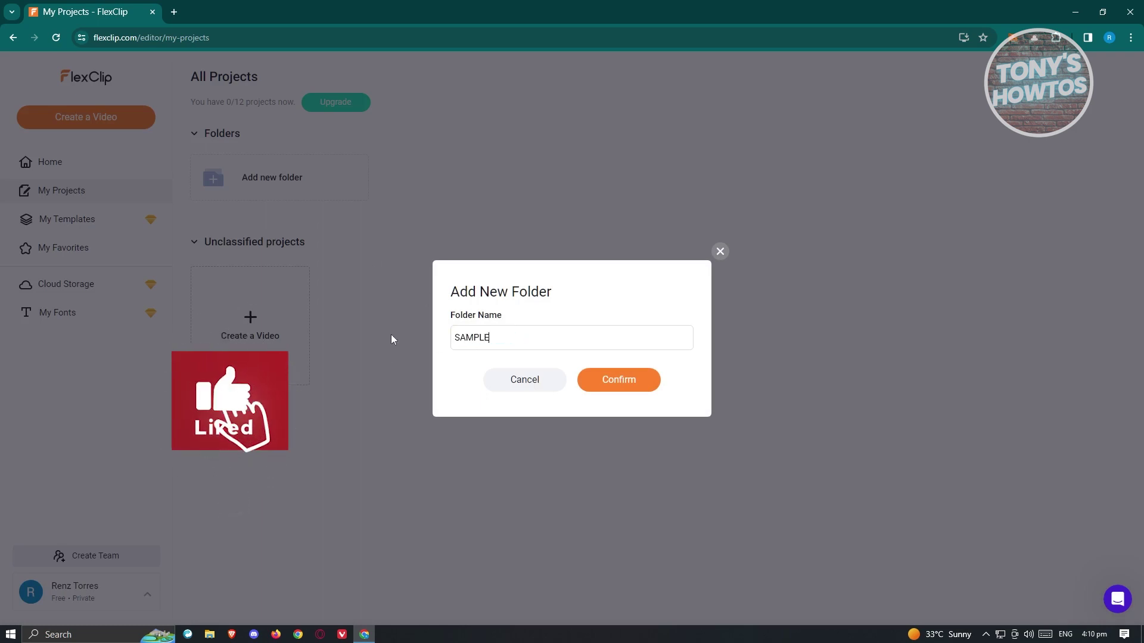
{"action": "left_click", "coordinate": [597, 382]}
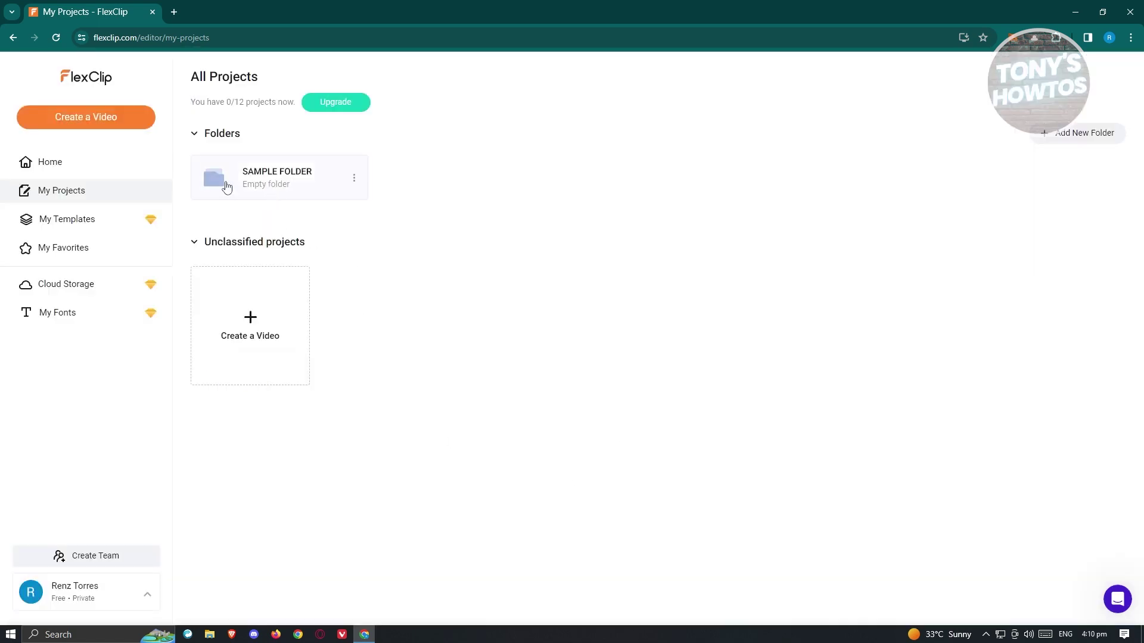
Step: View the My Templates, My Favorites, Cloud Storage and My Fonts pages, and check the team creation dialog without creating a team
{"action": "left_click", "coordinate": [54, 222]}
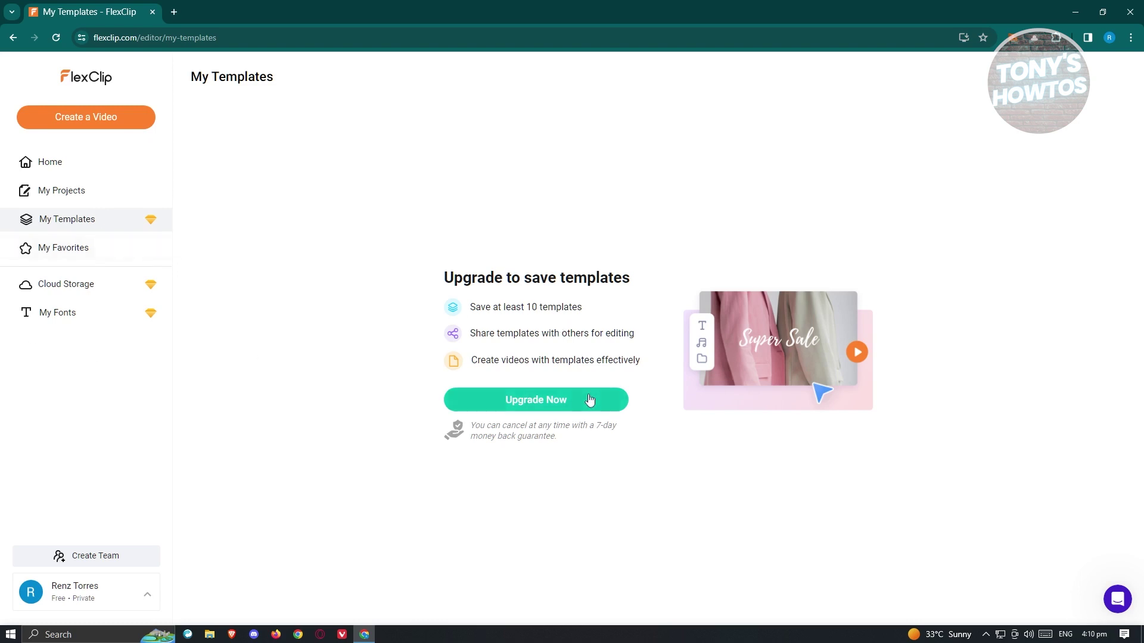
{"action": "left_click", "coordinate": [104, 249]}
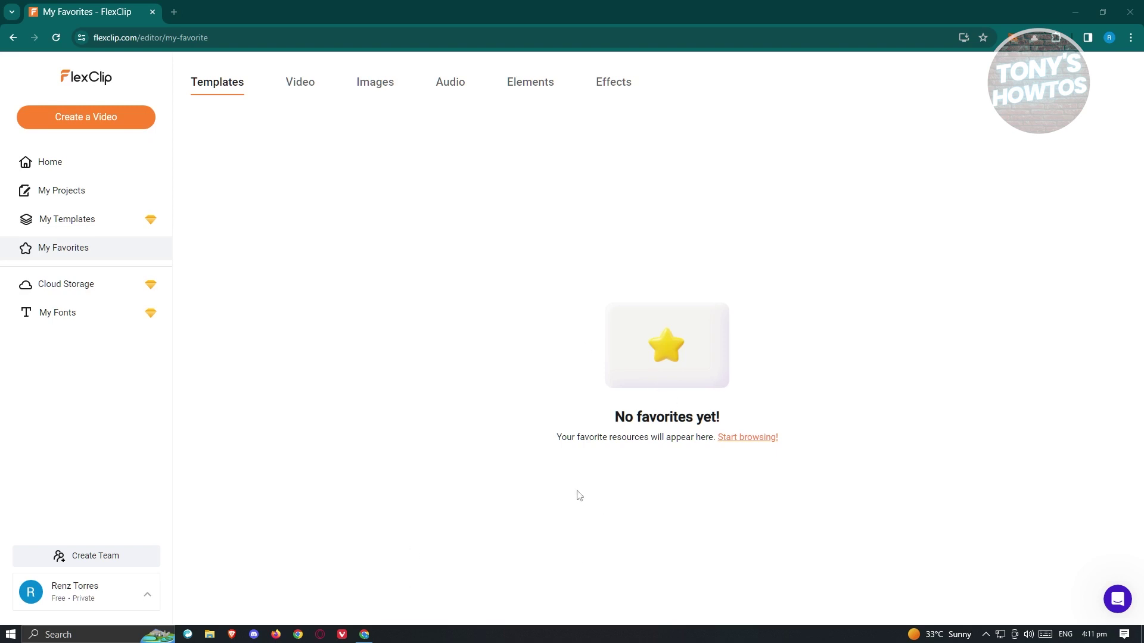
{"action": "left_click", "coordinate": [77, 281]}
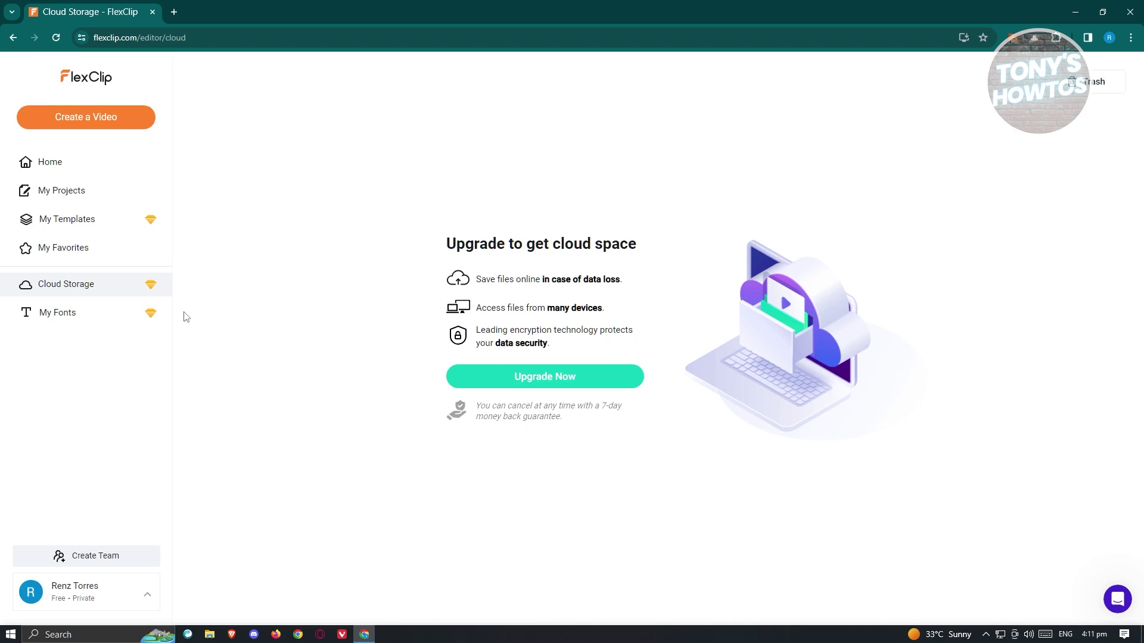
{"action": "left_click", "coordinate": [112, 316]}
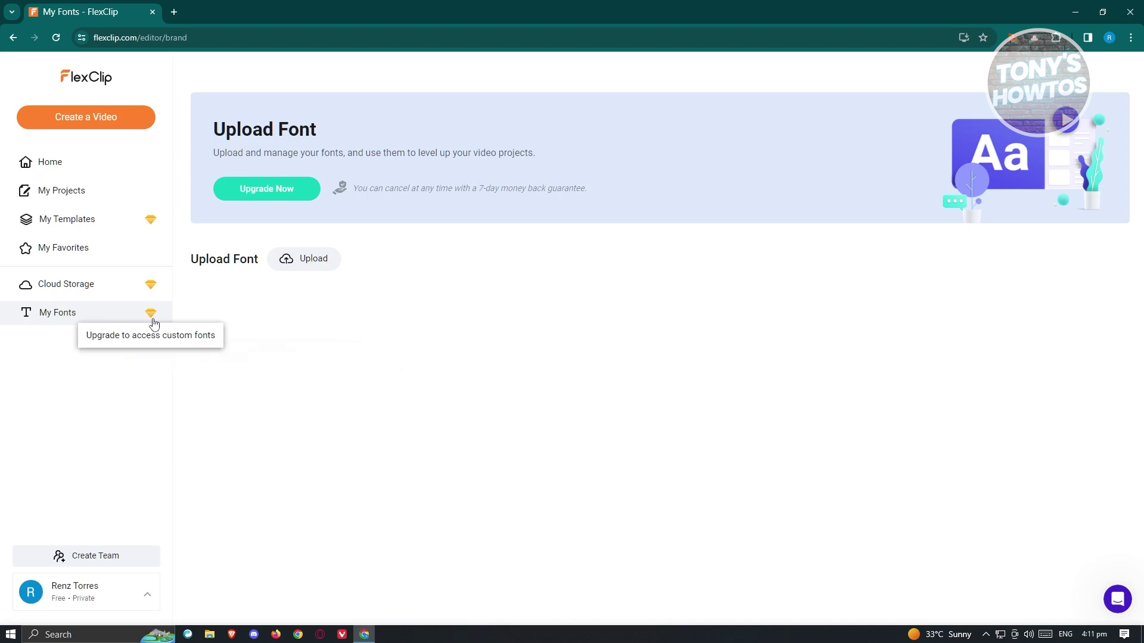
{"action": "left_click", "coordinate": [120, 564]}
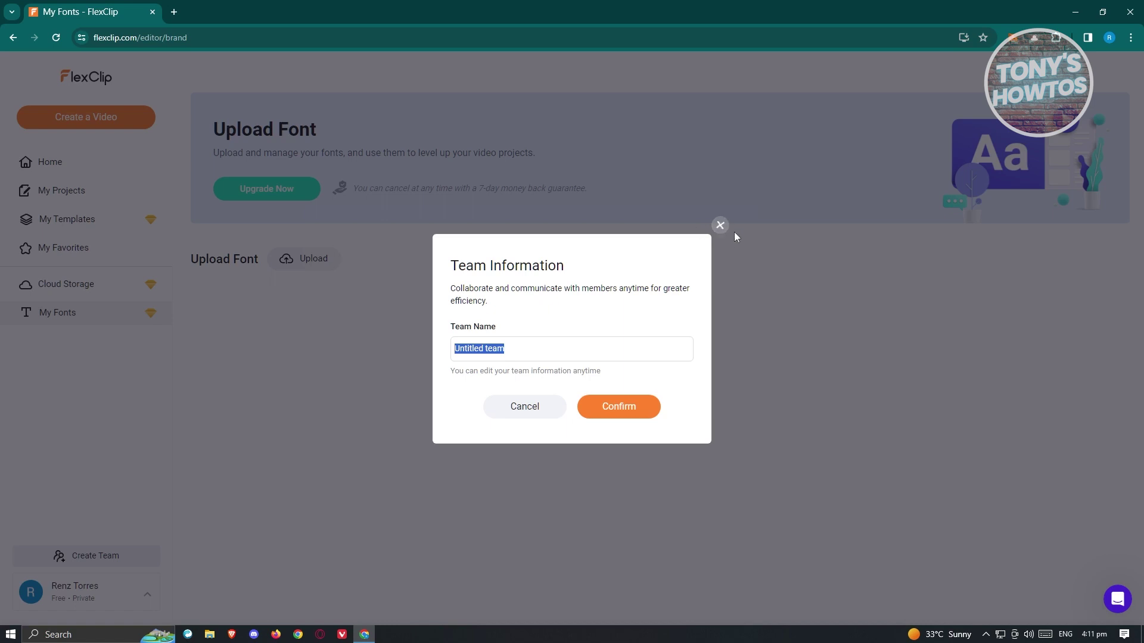
{"action": "left_click", "coordinate": [725, 232]}
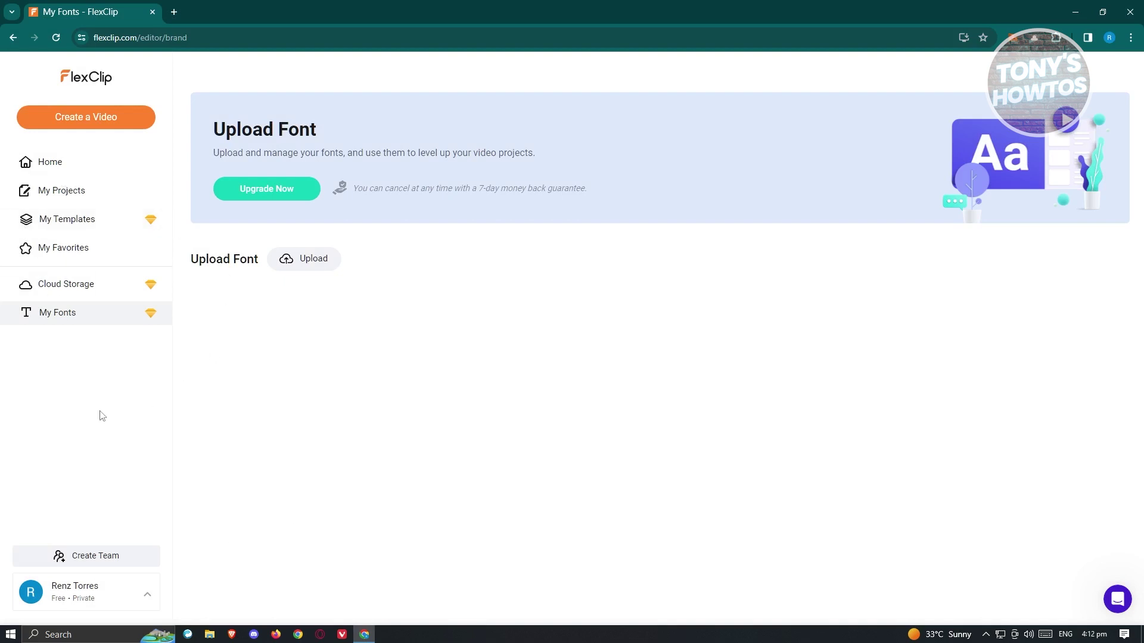
Step: Create a new video project from My Projects with the 16:9 ratio
{"action": "left_click", "coordinate": [94, 200]}
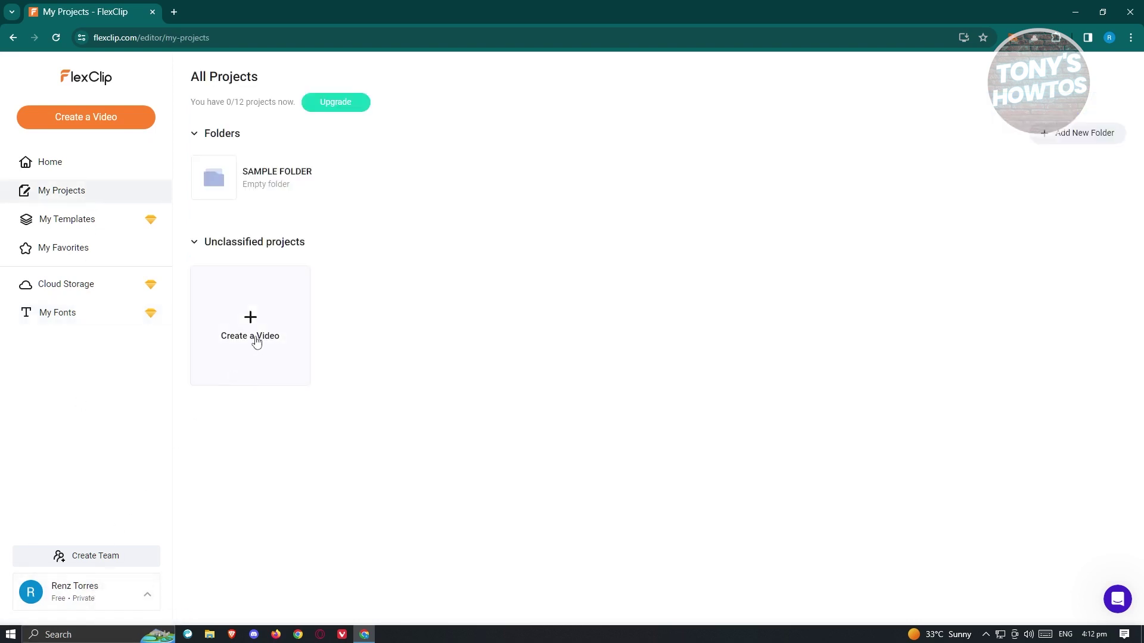
{"action": "left_click", "coordinate": [258, 338]}
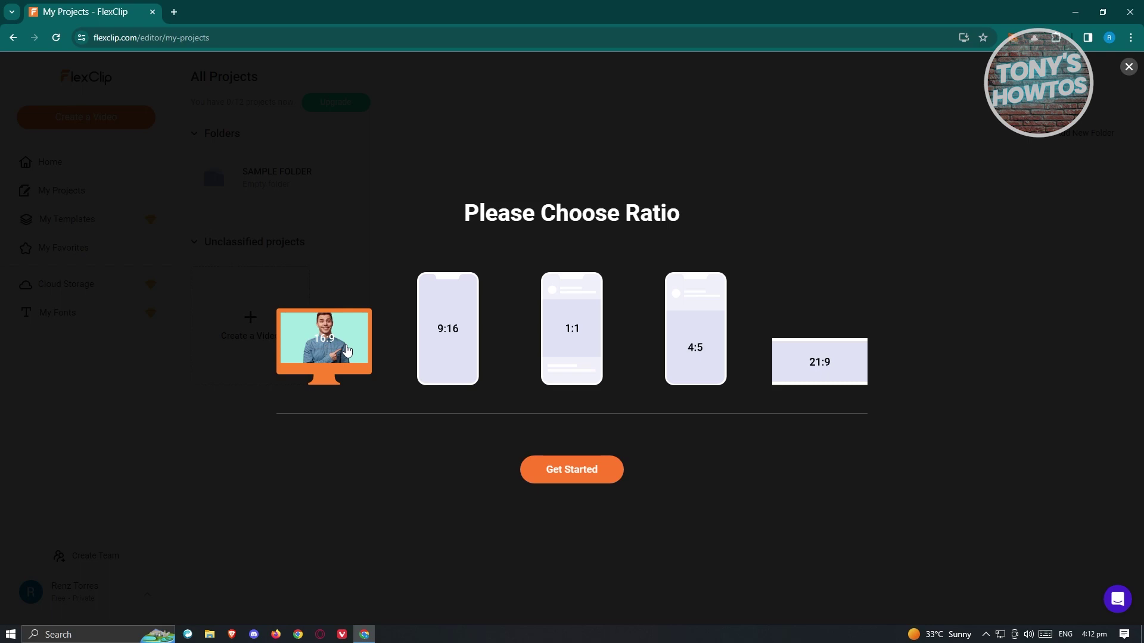
{"action": "left_click", "coordinate": [562, 471]}
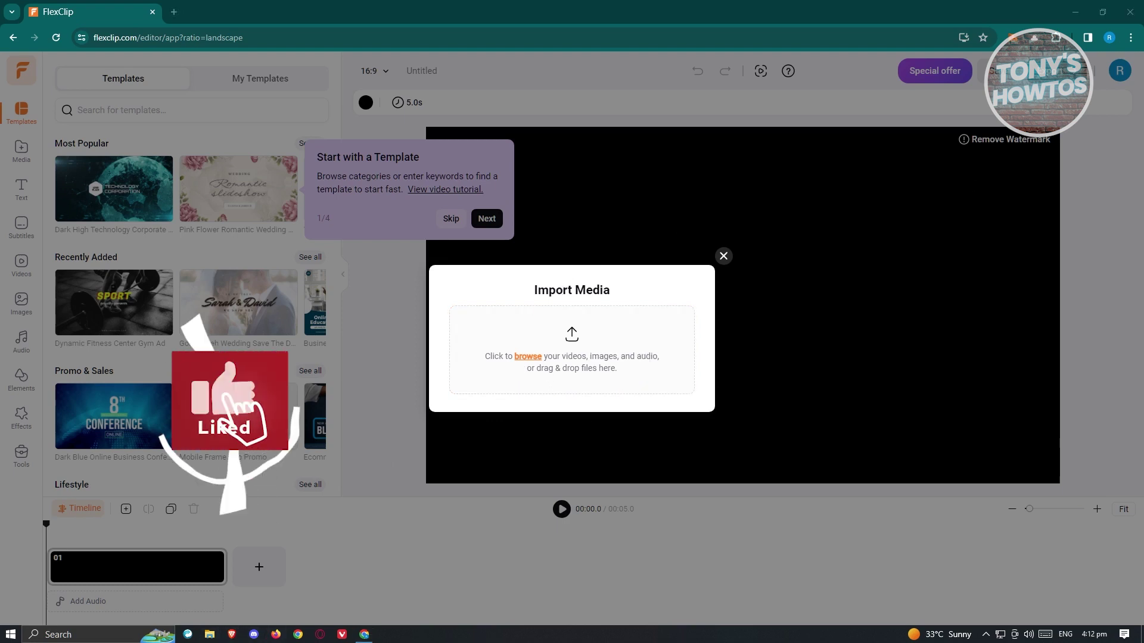
Step: Import the Untitled_video Clipchamp MP4 from the Downloads folder in File Explorer into the new project's media
{"action": "left_click", "coordinate": [209, 634]}
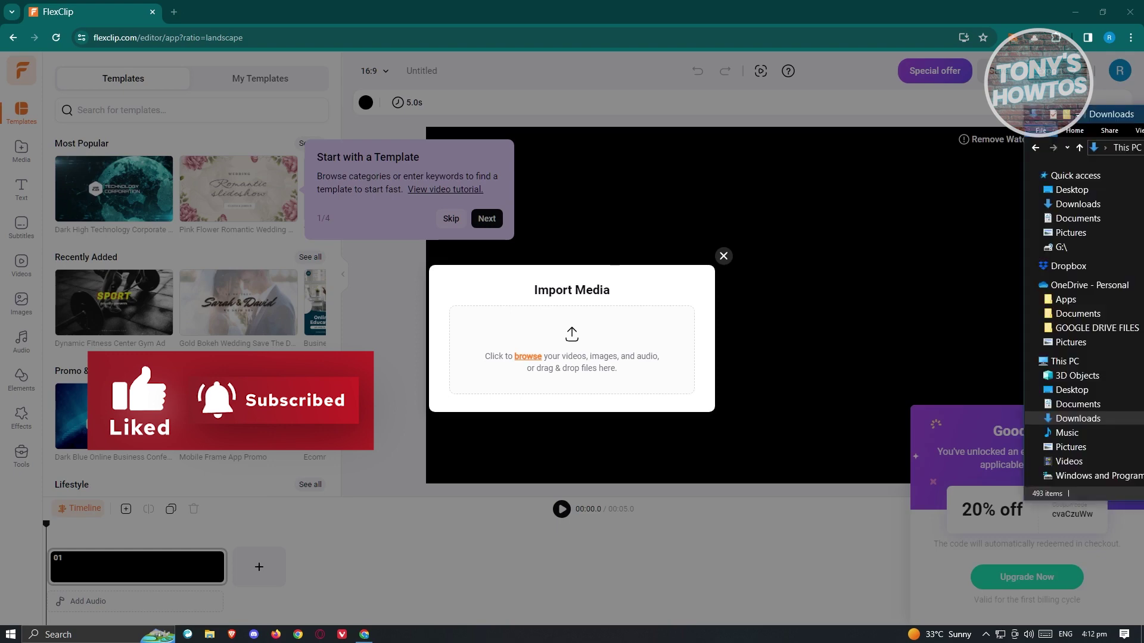
{"action": "scroll", "coordinate": [788, 259], "scroll_direction": "down", "scroll_amount": 5}
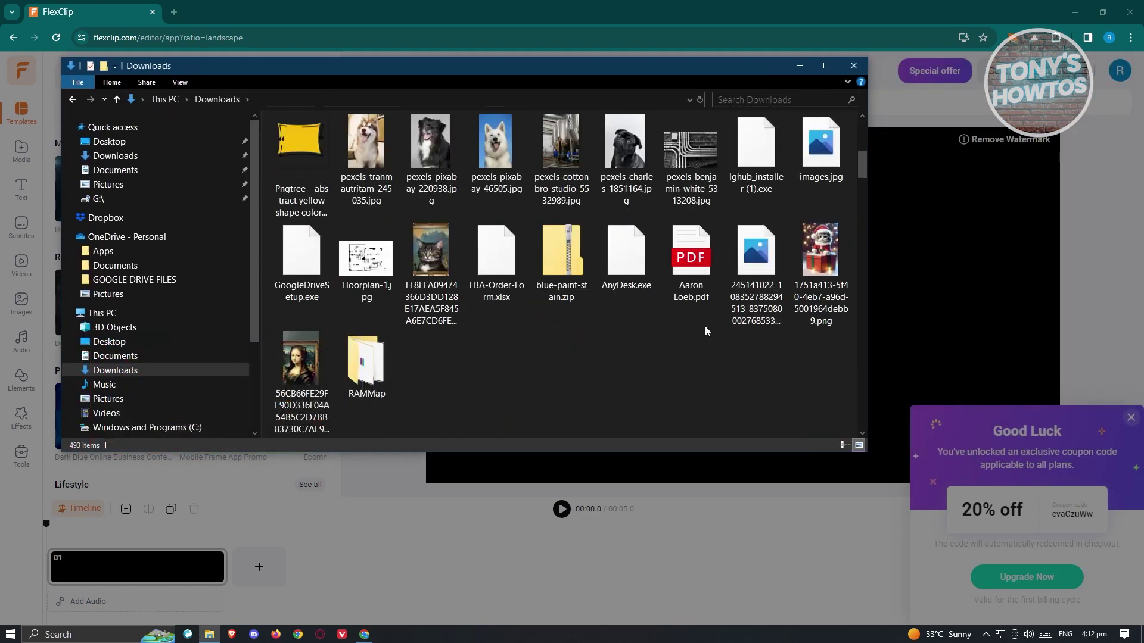
{"action": "scroll", "coordinate": [637, 333], "scroll_direction": "up", "scroll_amount": 2}
{"action": "scroll", "coordinate": [619, 342], "scroll_direction": "up", "scroll_amount": 4}
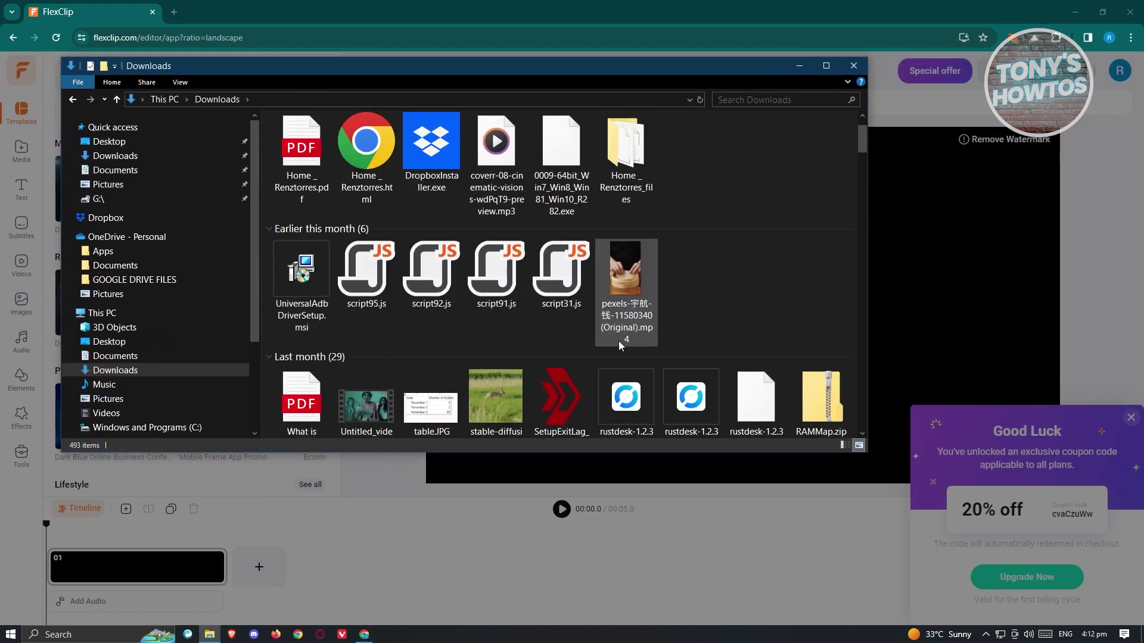
{"action": "left_click", "coordinate": [371, 411]}
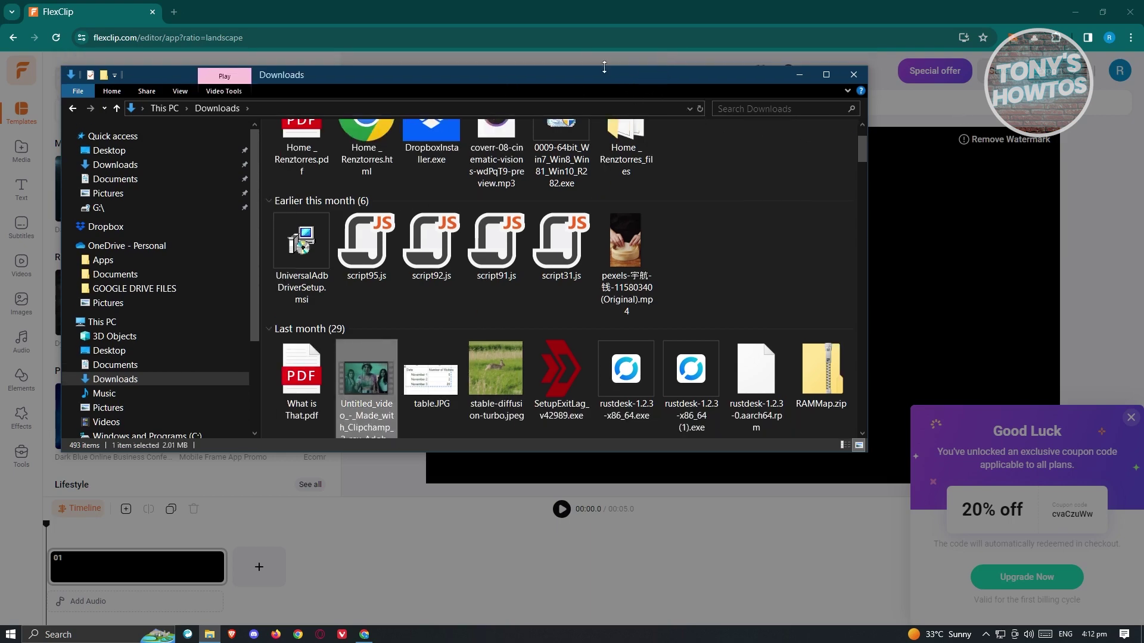
{"action": "left_click_drag", "start_coordinate": [568, 66], "coordinate": [1058, 128]}
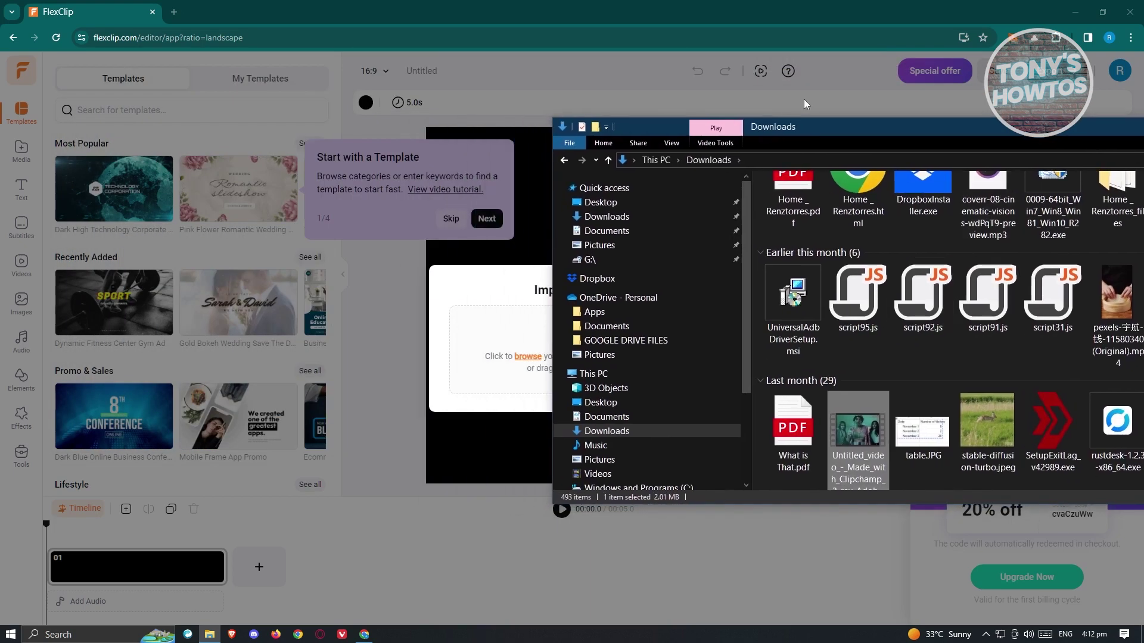
{"action": "left_click_drag", "start_coordinate": [818, 128], "coordinate": [827, 90]}
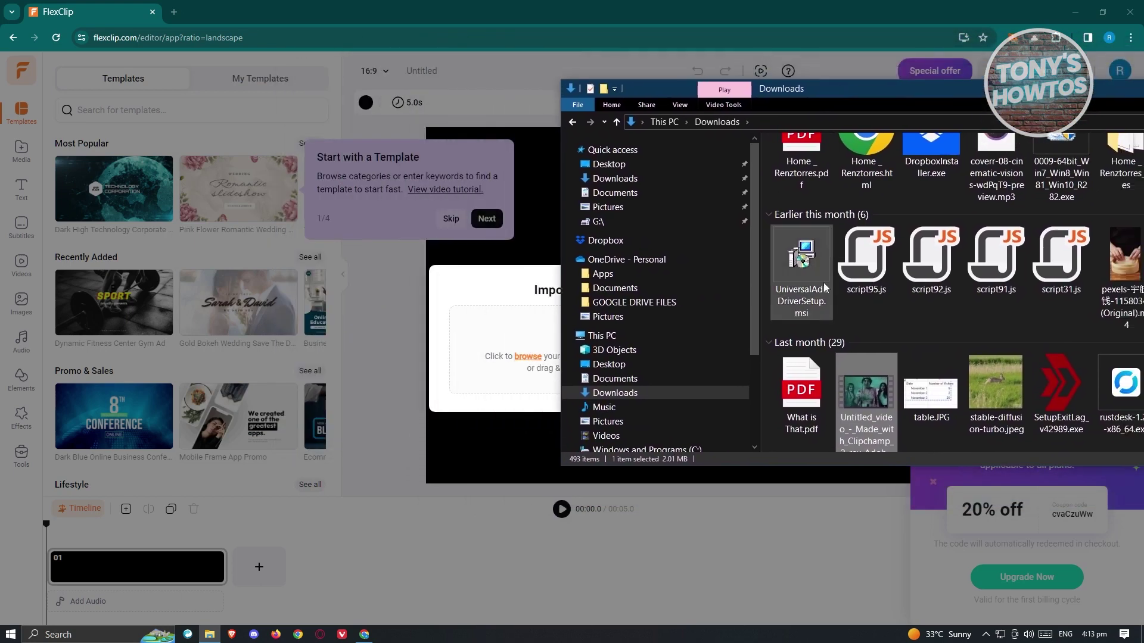
{"action": "left_click_drag", "start_coordinate": [874, 387], "coordinate": [488, 348]}
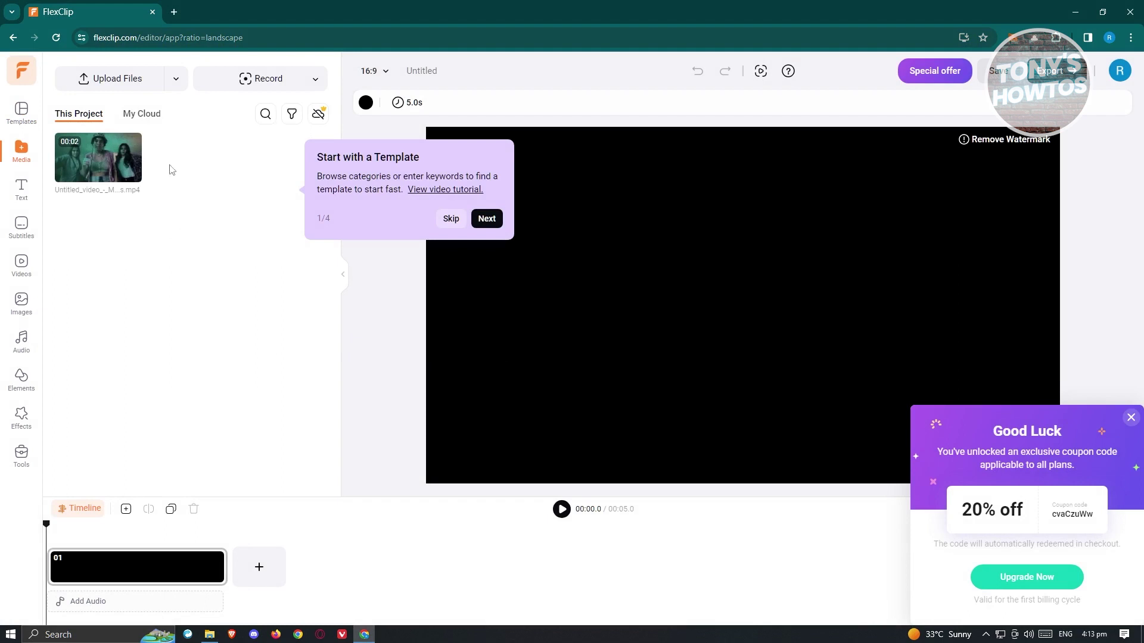
Step: Import the pexels 11580340 (Original) MP4 from the Downloads folder in File Explorer into the project's media
{"action": "left_click", "coordinate": [209, 634]}
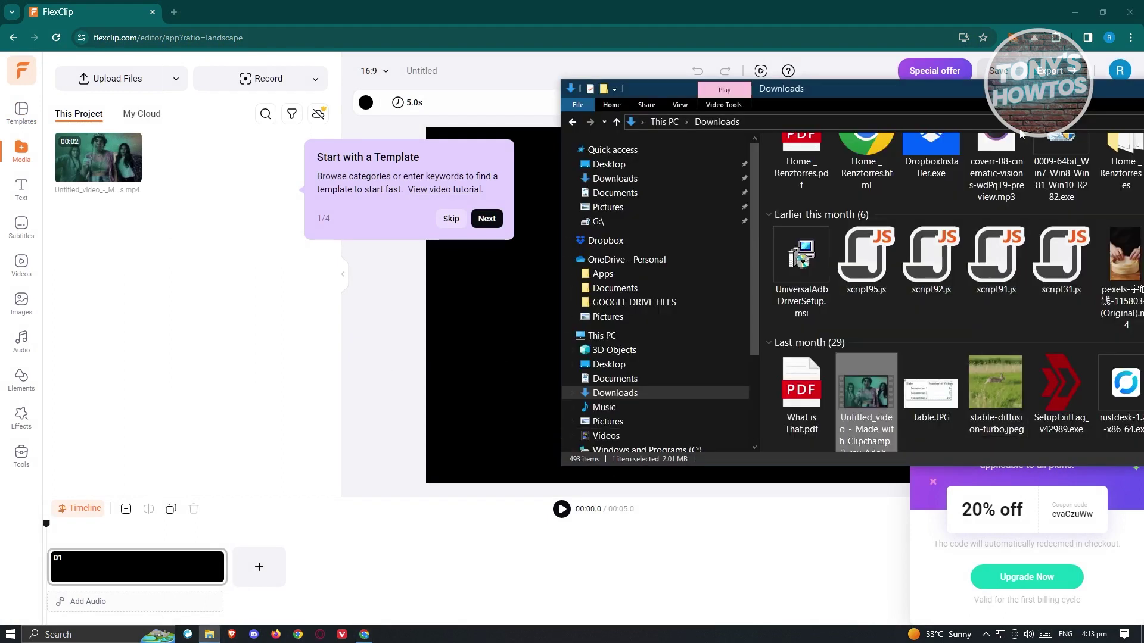
{"action": "left_click_drag", "start_coordinate": [1017, 95], "coordinate": [872, 109]}
{"action": "left_click_drag", "start_coordinate": [980, 268], "coordinate": [220, 243]}
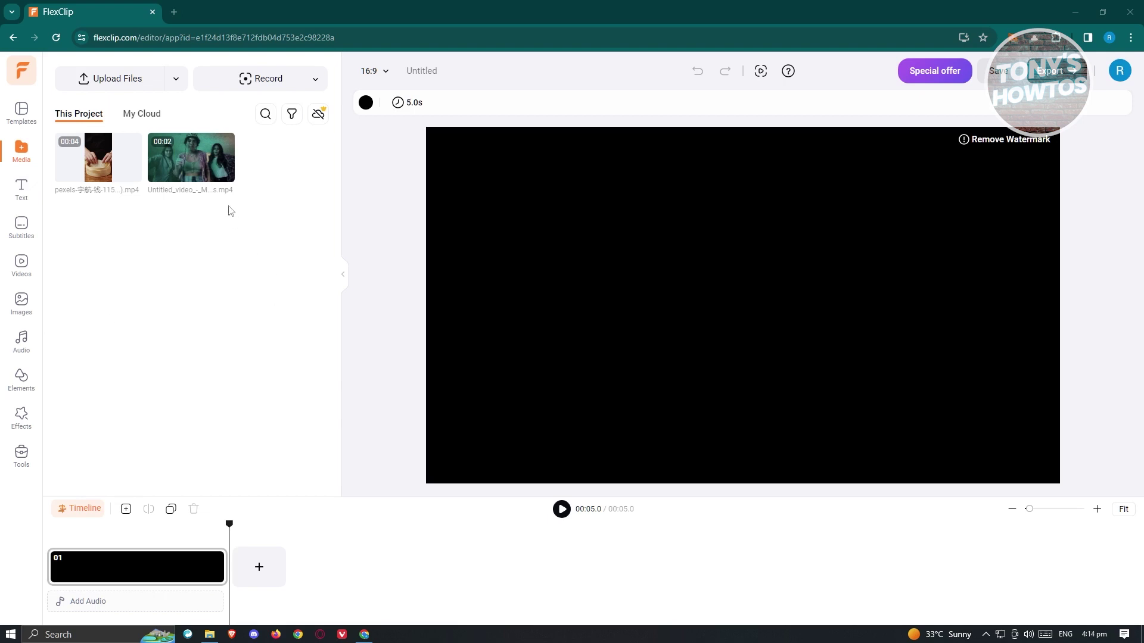
Step: Add the Untitled_video clip to the timeline after the black scene and move the playhead to about 5.9 s
{"action": "left_click_drag", "start_coordinate": [207, 168], "coordinate": [263, 566]}
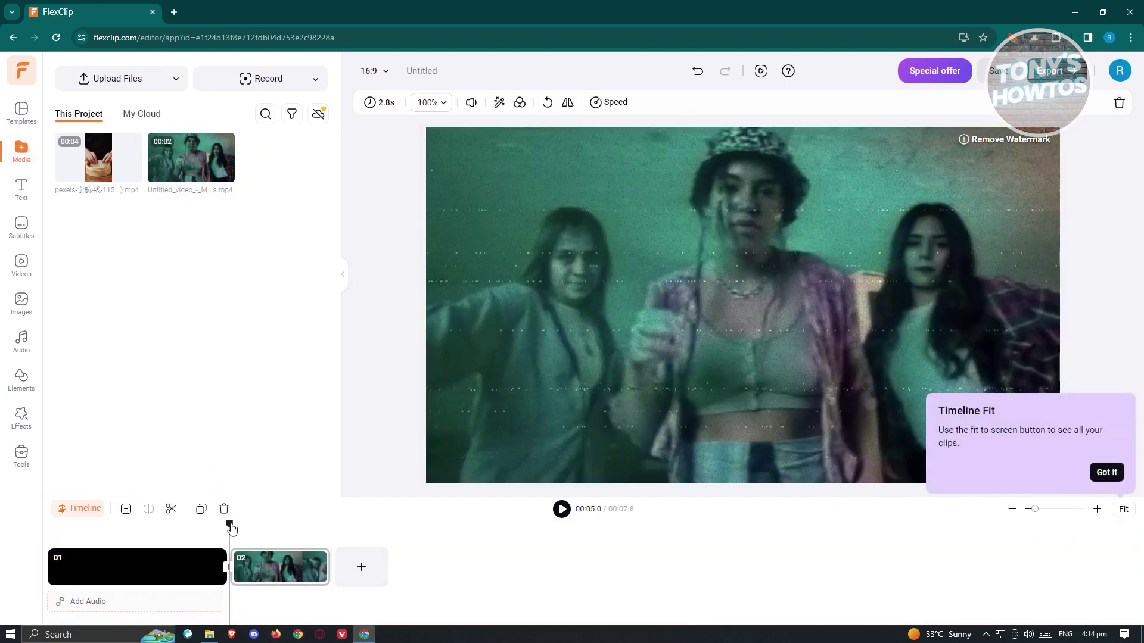
{"action": "left_click_drag", "start_coordinate": [230, 525], "coordinate": [261, 526]}
Step: Add a basic heading over the second scene and move it slightly above the centre of the frame
{"action": "left_click", "coordinate": [21, 189]}
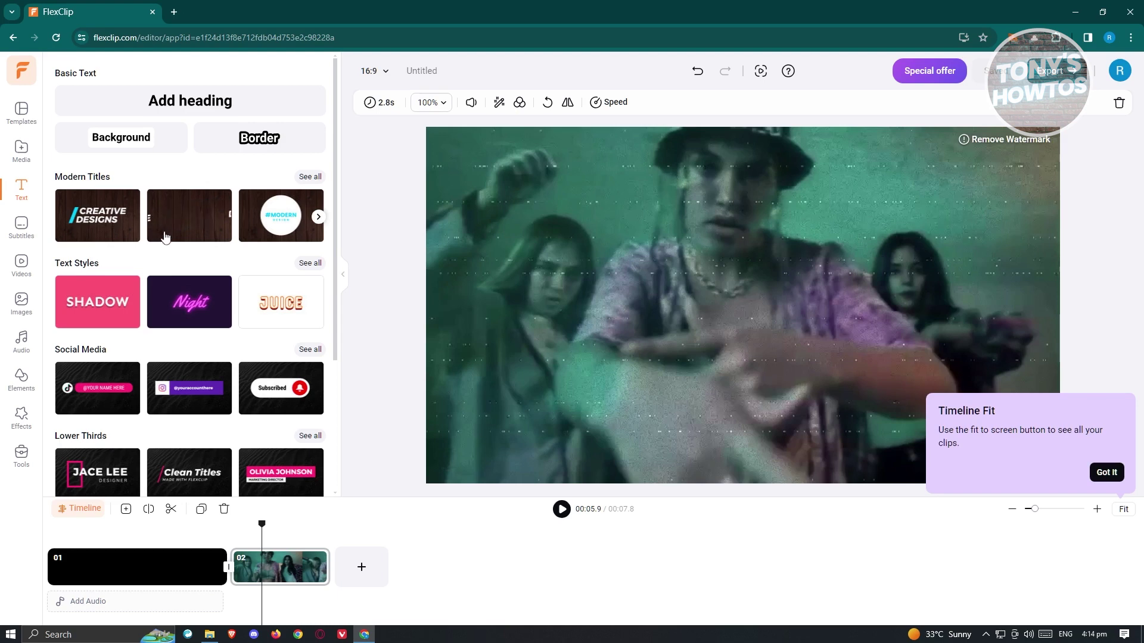
{"action": "scroll", "coordinate": [170, 238], "scroll_direction": "down", "scroll_amount": 1}
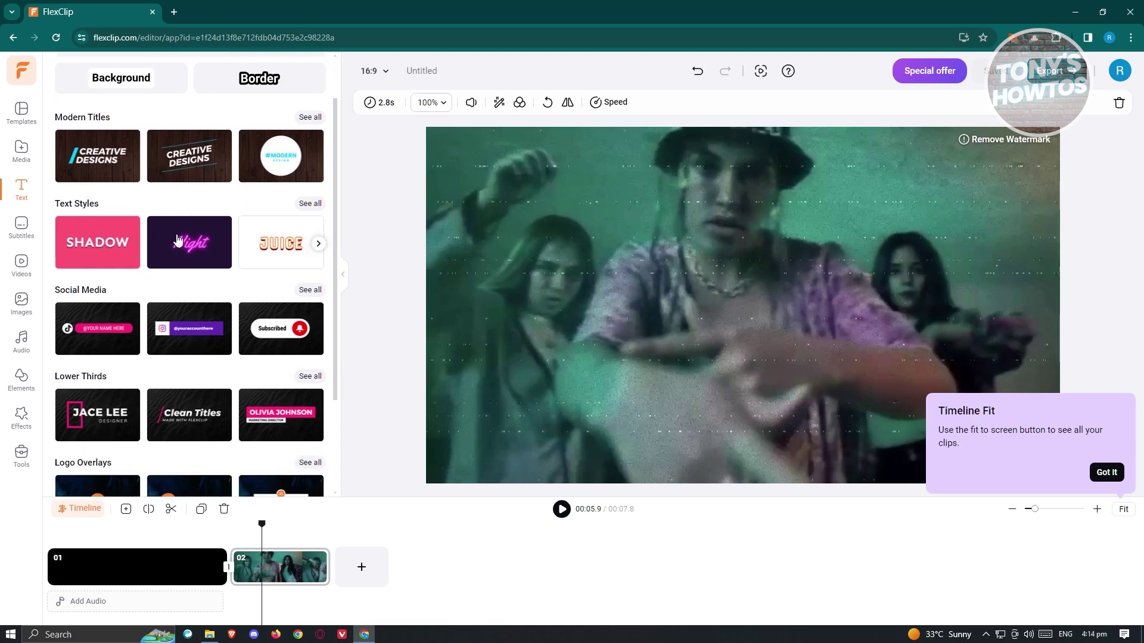
{"action": "scroll", "coordinate": [178, 239], "scroll_direction": "up", "scroll_amount": 1}
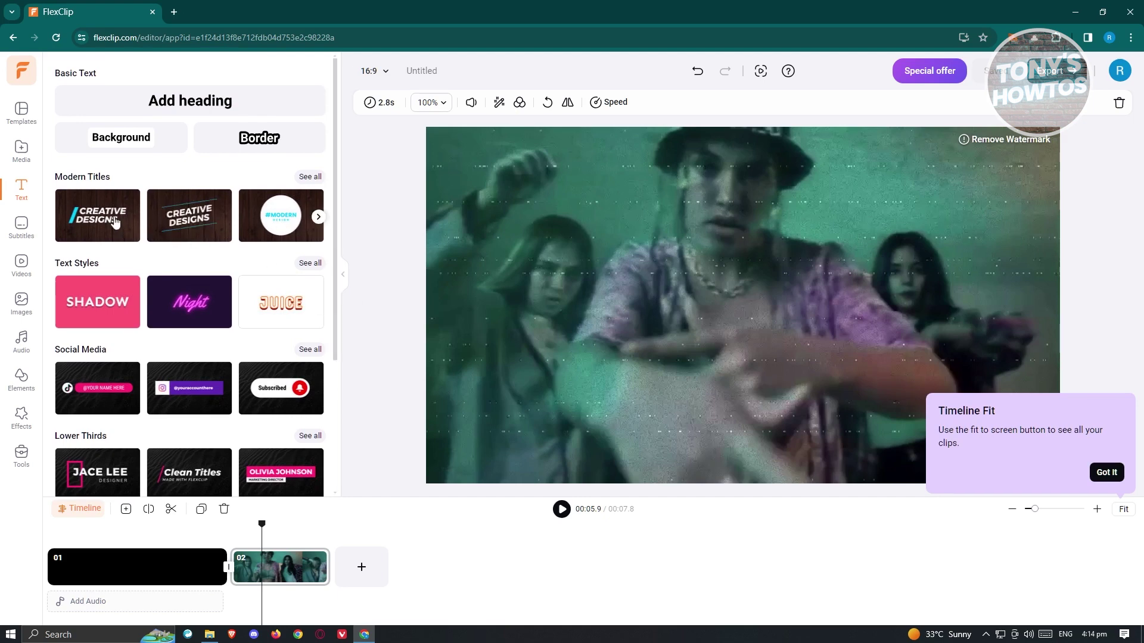
{"action": "left_click", "coordinate": [201, 102]}
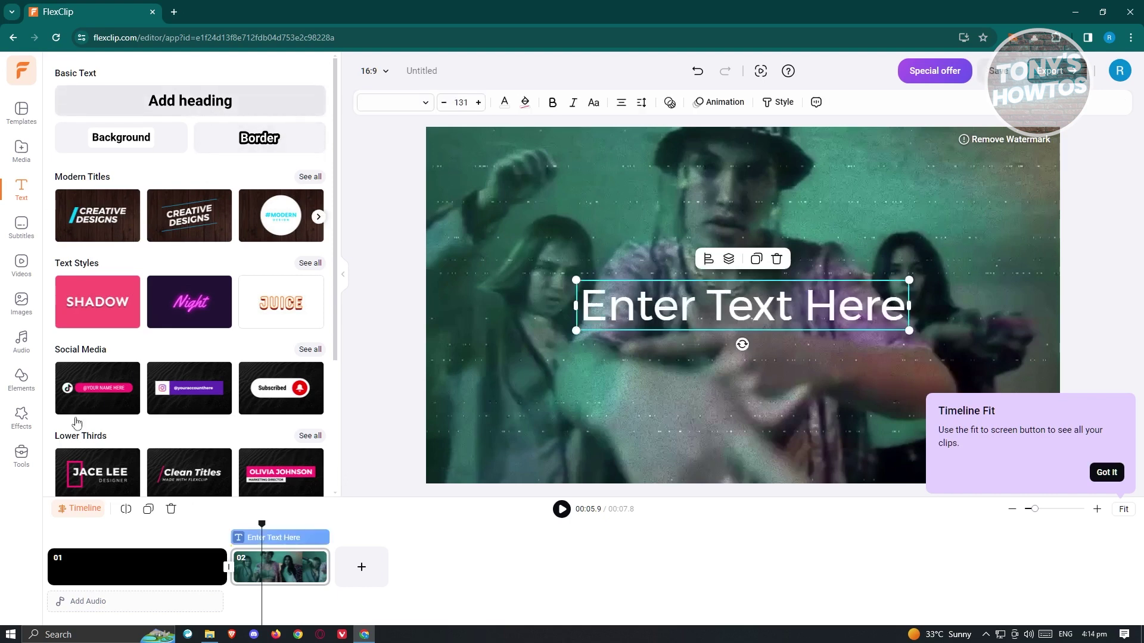
{"action": "left_click_drag", "start_coordinate": [684, 305], "coordinate": [684, 267]}
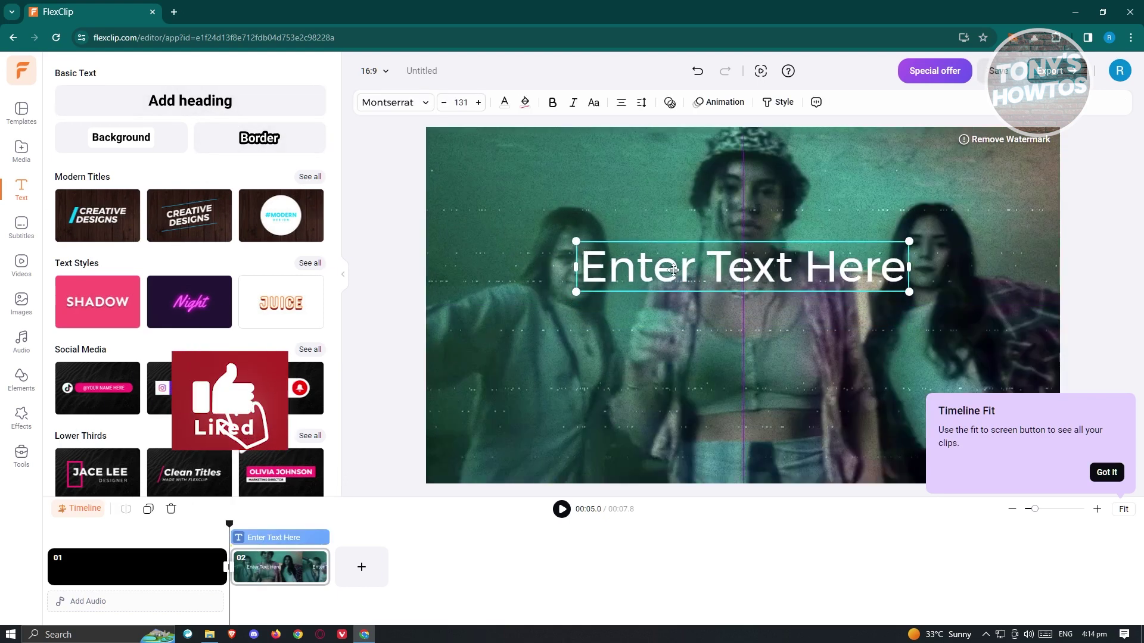
Step: Replace the heading's placeholder text with "HI HOW ARE YOU!"
{"action": "double_click", "coordinate": [749, 267]}
{"action": "left_click", "coordinate": [901, 270]}
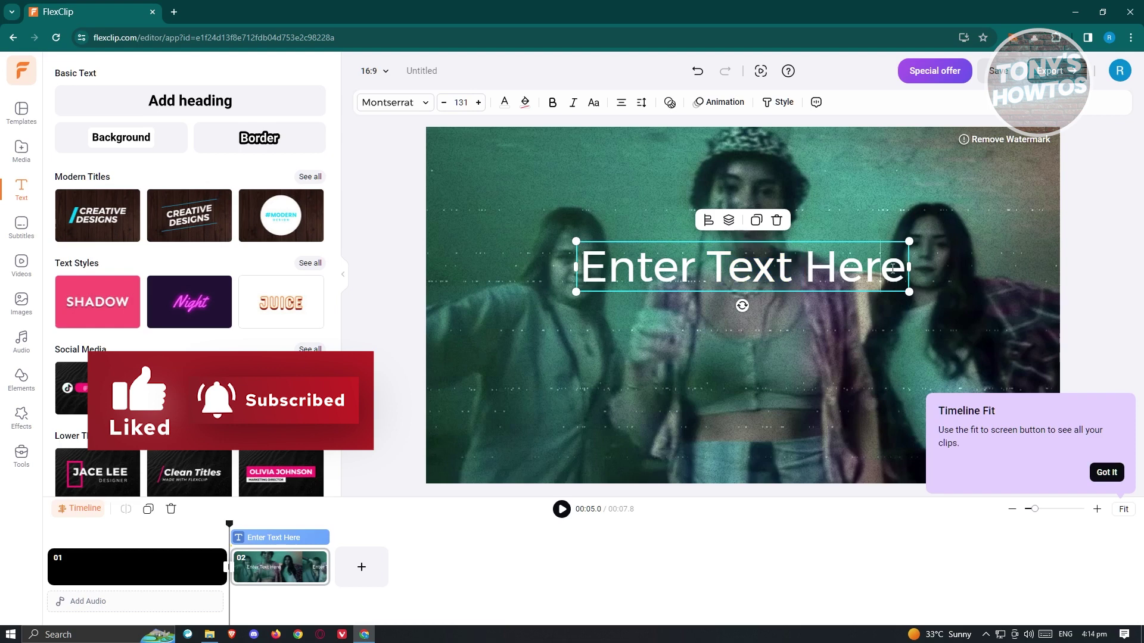
{"action": "left_click_drag", "start_coordinate": [901, 270], "coordinate": [569, 241]}
{"action": "type", "text": "HI HOW"}
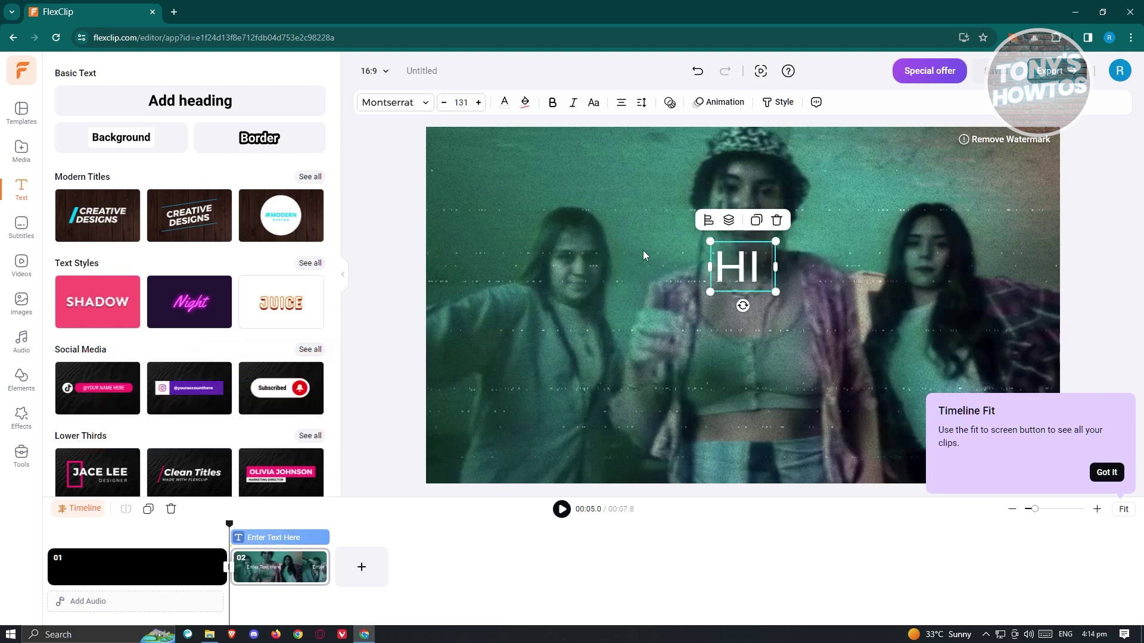
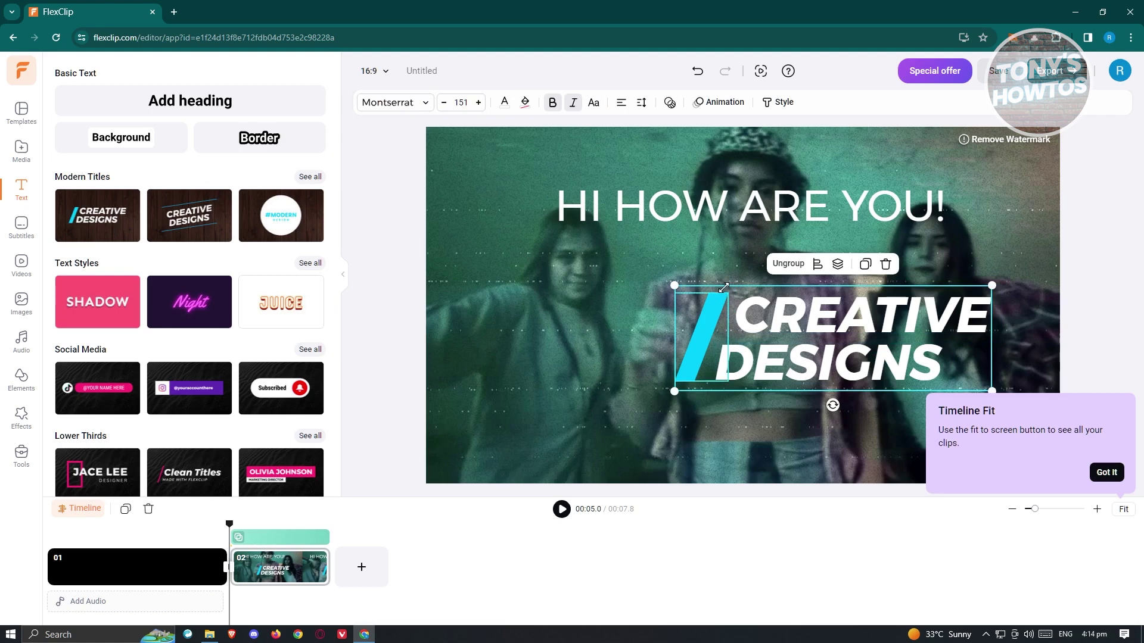
Step: Move the CREATIVE DESIGNS title to the middle of the frame below the heading and dismiss the Timeline Fit tip
{"action": "left_click", "coordinate": [621, 274]}
{"action": "left_click_drag", "start_coordinate": [834, 350], "coordinate": [758, 333]}
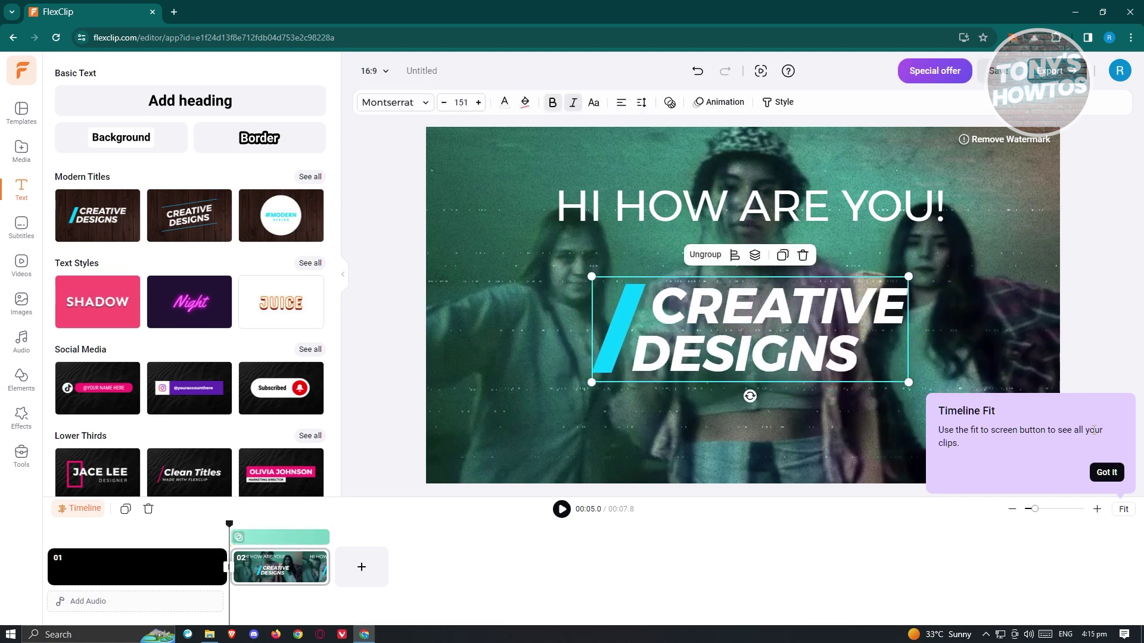
{"action": "left_click", "coordinate": [1115, 473]}
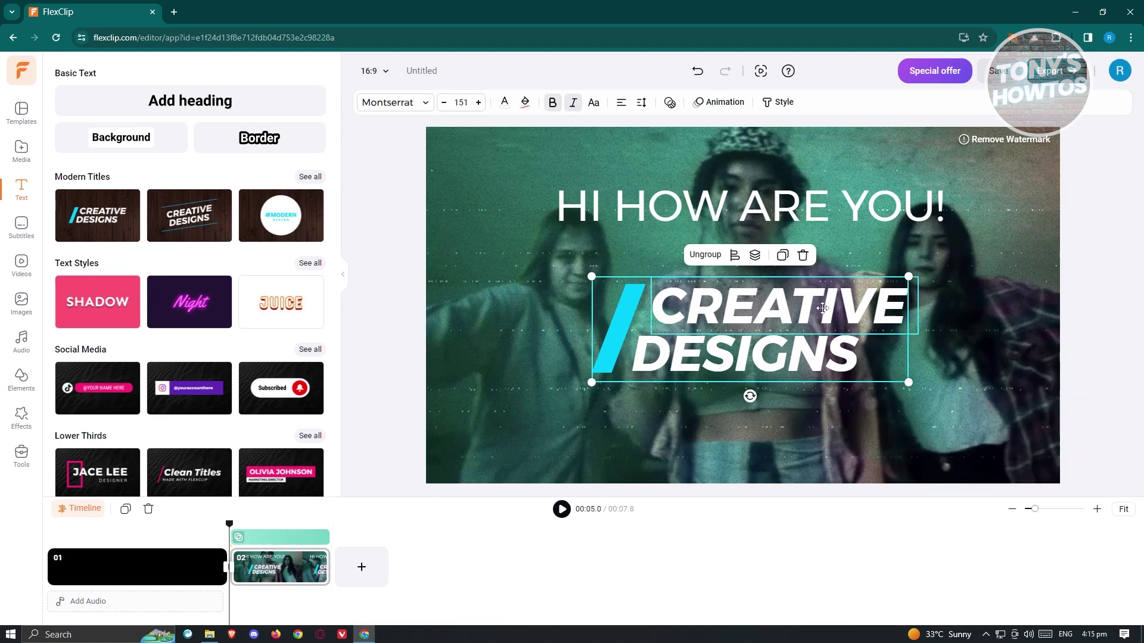
Step: Set the "HI HOW ARE YOU!" heading's font size to 128 and its text colour to the medium purple preset
{"action": "left_click", "coordinate": [745, 207]}
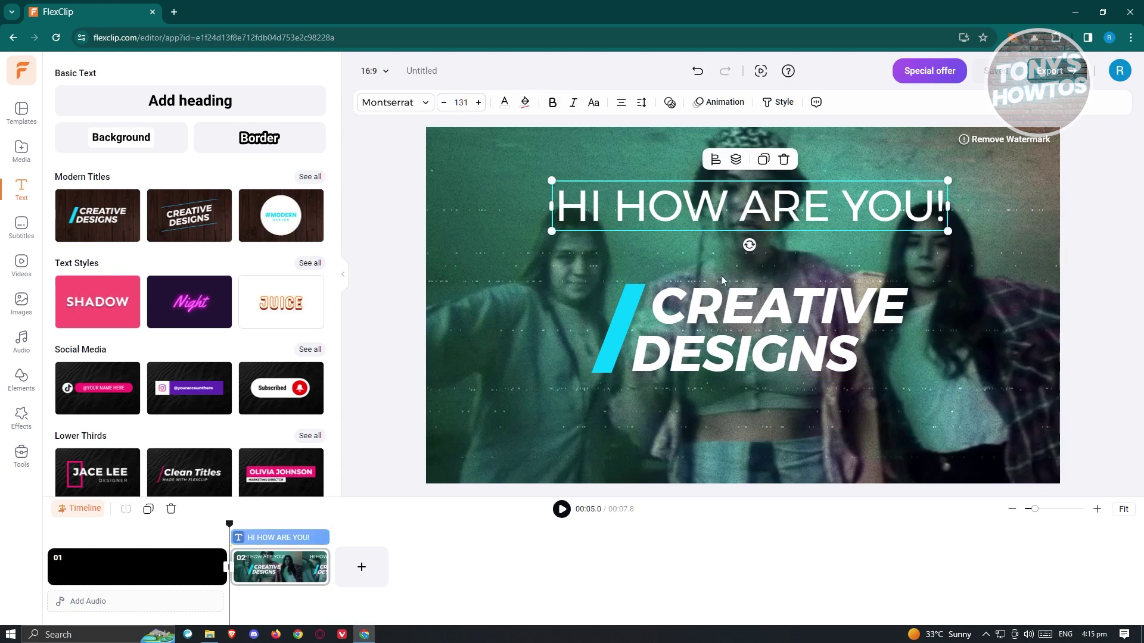
{"action": "double_click", "coordinate": [638, 206]}
{"action": "key", "text": "ctrl+a"}
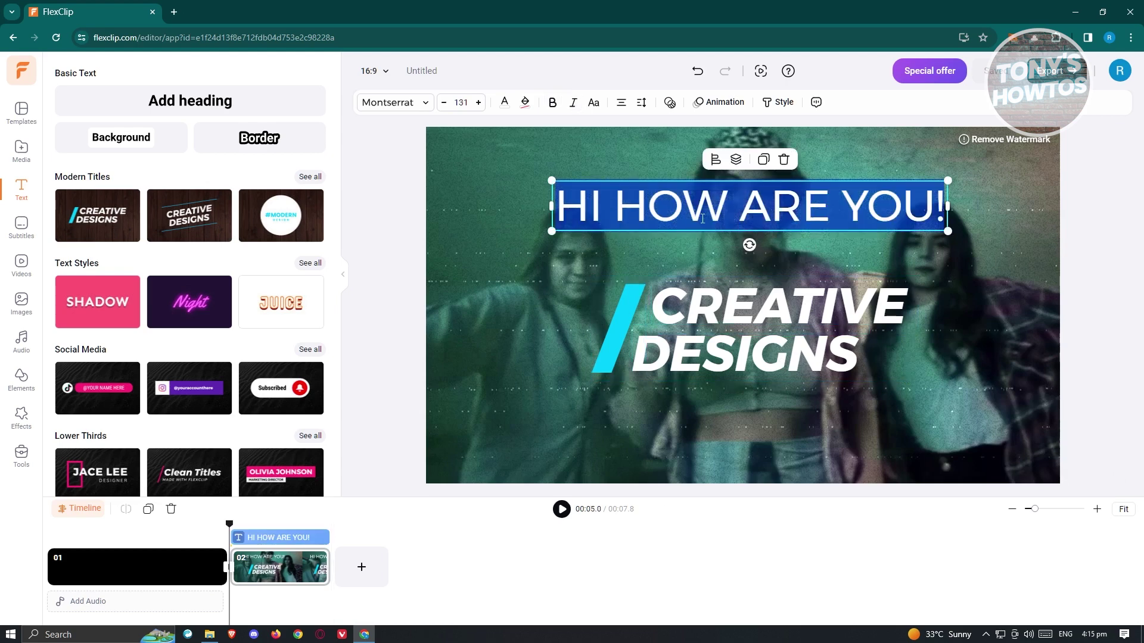
{"action": "left_click", "coordinate": [419, 103]}
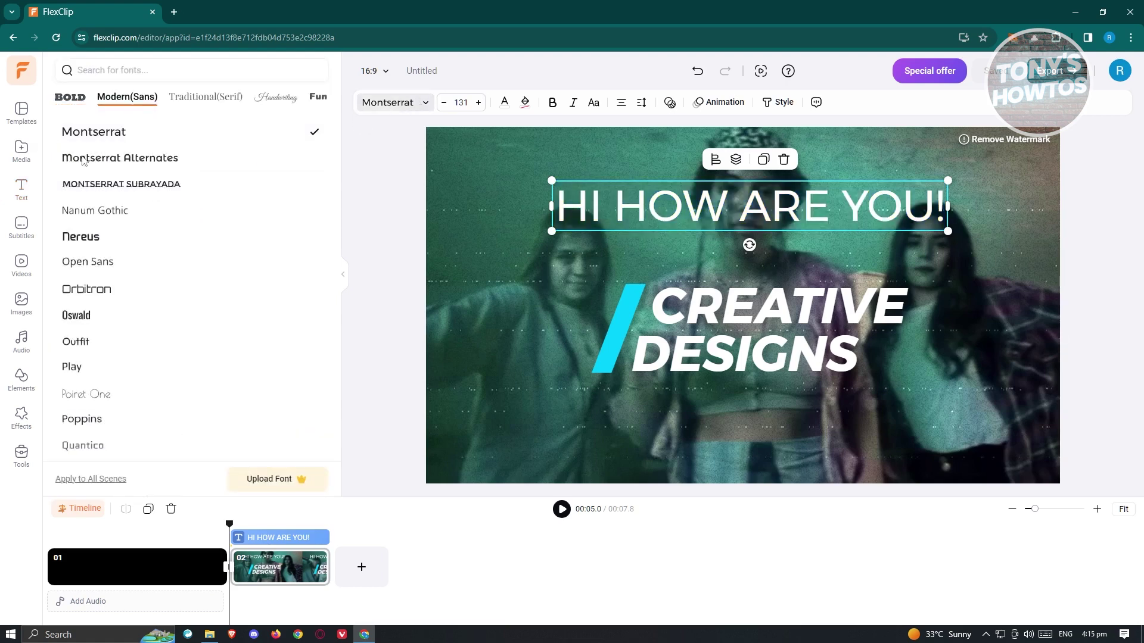
{"action": "left_click", "coordinate": [443, 107]}
{"action": "left_click", "coordinate": [443, 107]}
{"action": "left_click", "coordinate": [443, 110]}
{"action": "left_click", "coordinate": [502, 108]}
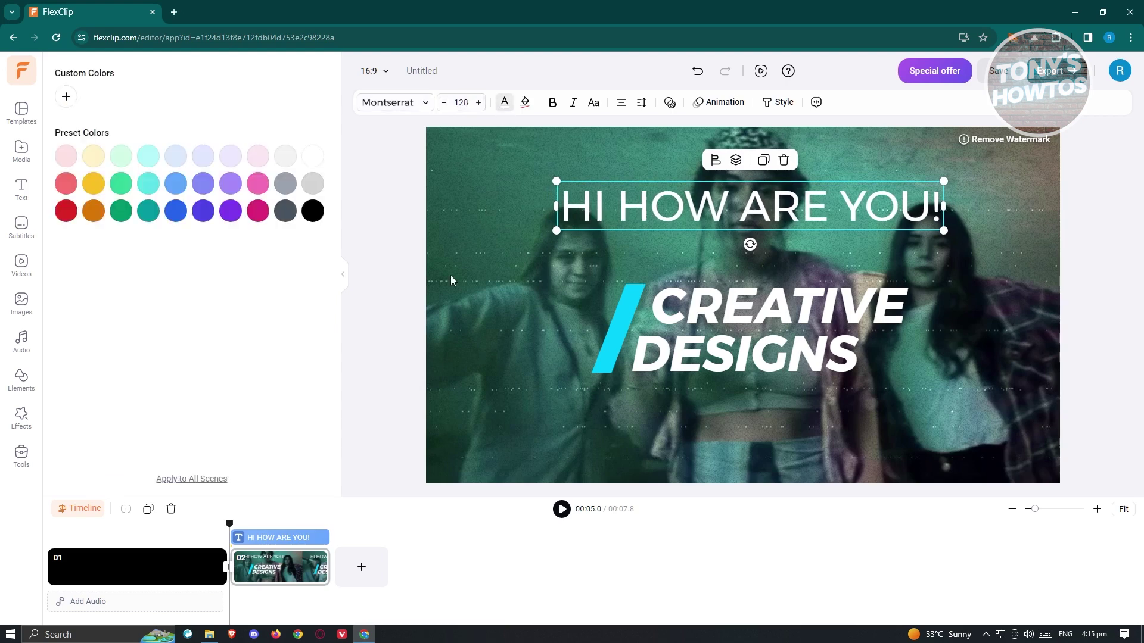
{"action": "left_click", "coordinate": [230, 184]}
Step: Try bold and italic on the heading, switch both off again, and check its letter case and spacing options
{"action": "left_click", "coordinate": [554, 102]}
{"action": "left_click", "coordinate": [553, 102]}
{"action": "left_click", "coordinate": [573, 102]}
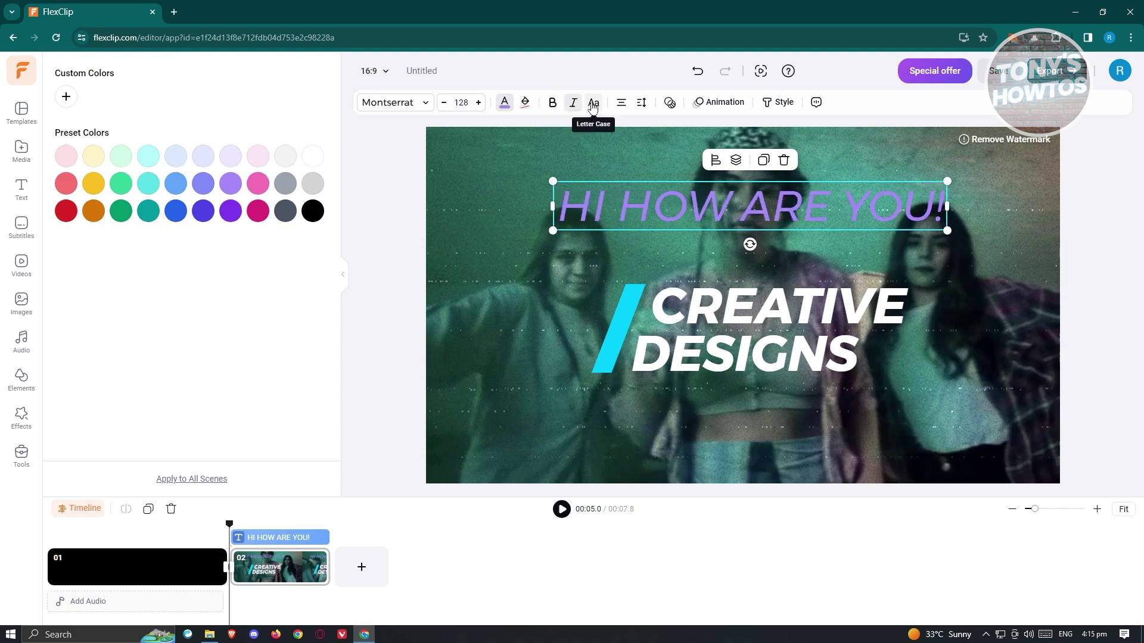
{"action": "left_click", "coordinate": [573, 103]}
{"action": "left_click", "coordinate": [594, 103]}
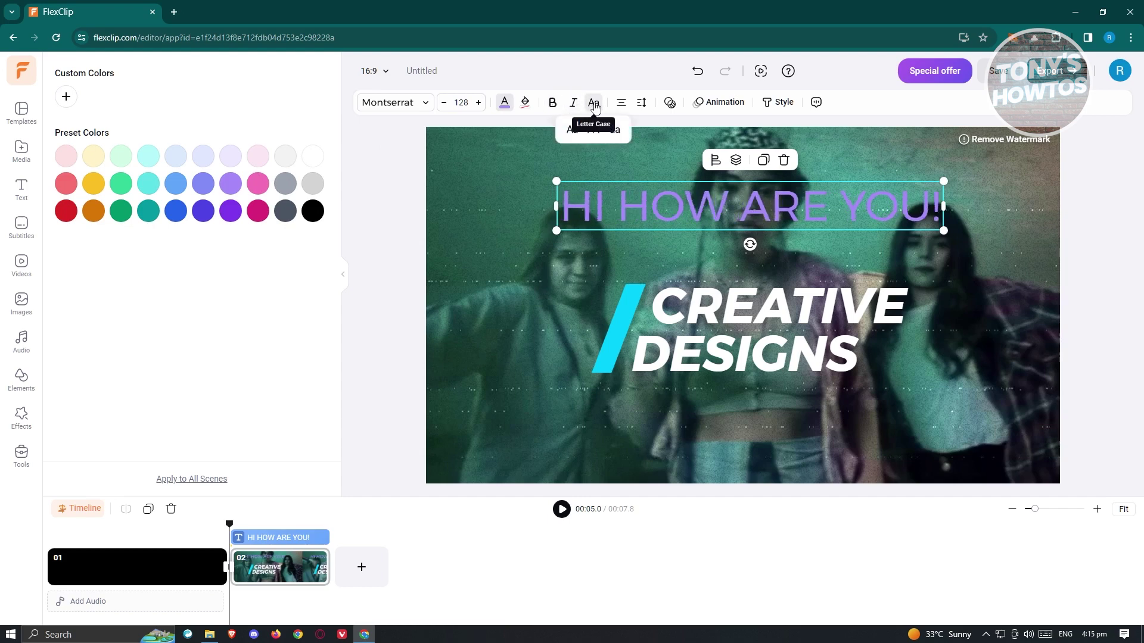
{"action": "left_click", "coordinate": [647, 110]}
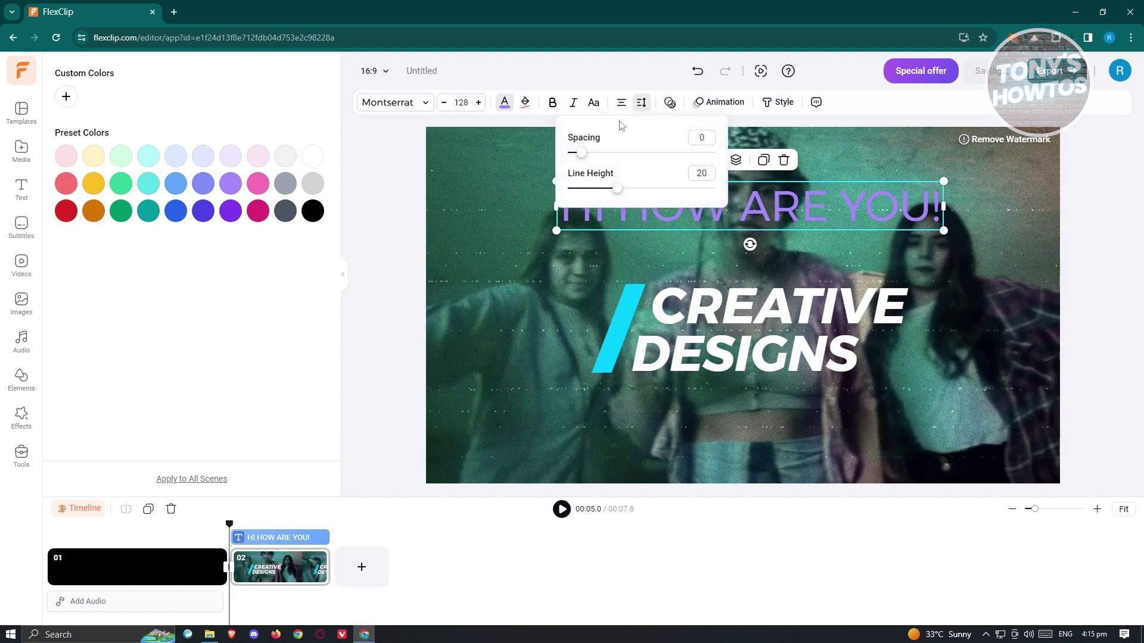
{"action": "left_click", "coordinate": [663, 64]}
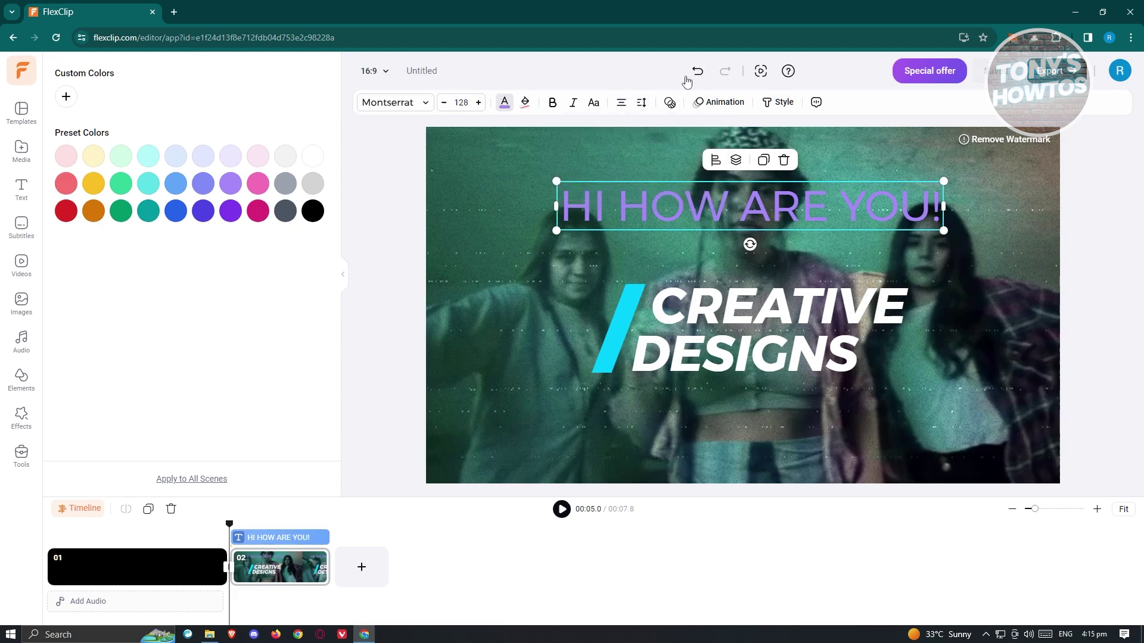
Step: Apply the Fade text animation preset to the heading, preview it, and place the playhead at about 6 s
{"action": "left_click", "coordinate": [722, 102]}
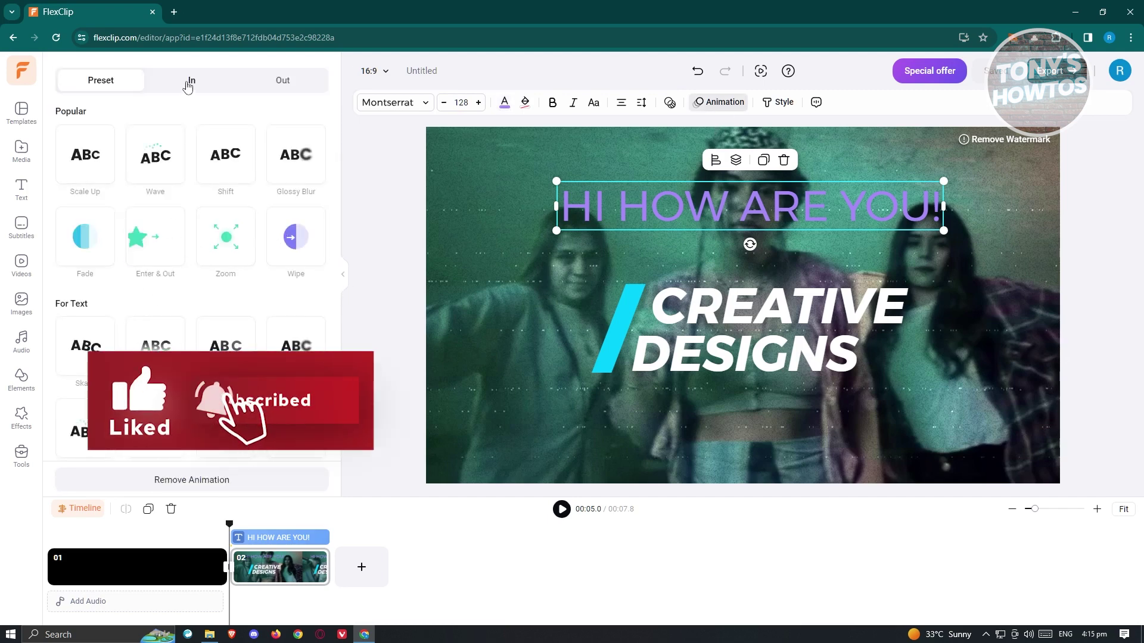
{"action": "scroll", "coordinate": [176, 260], "scroll_direction": "down", "scroll_amount": 1}
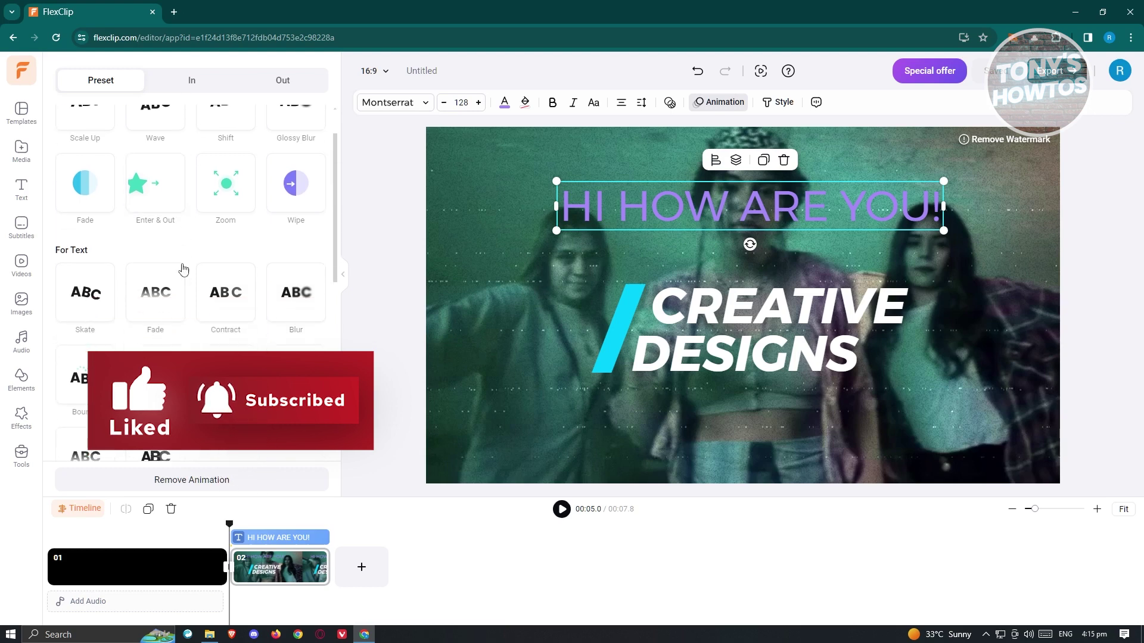
{"action": "left_click", "coordinate": [154, 288]}
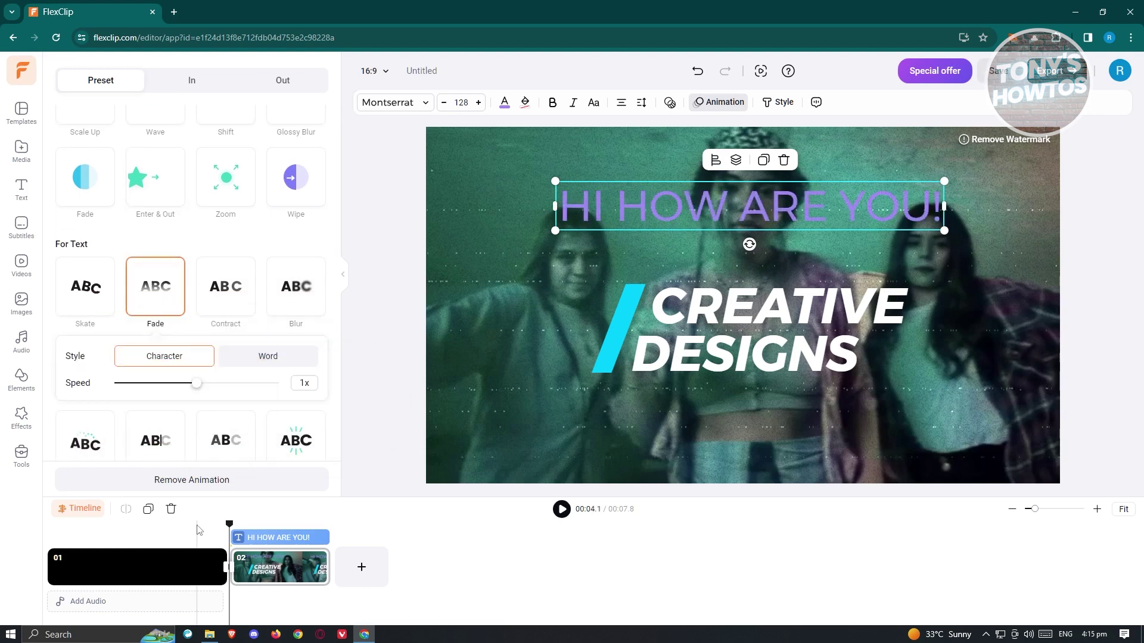
{"action": "left_click_drag", "start_coordinate": [229, 528], "coordinate": [218, 529]}
{"action": "key", "text": "space"}
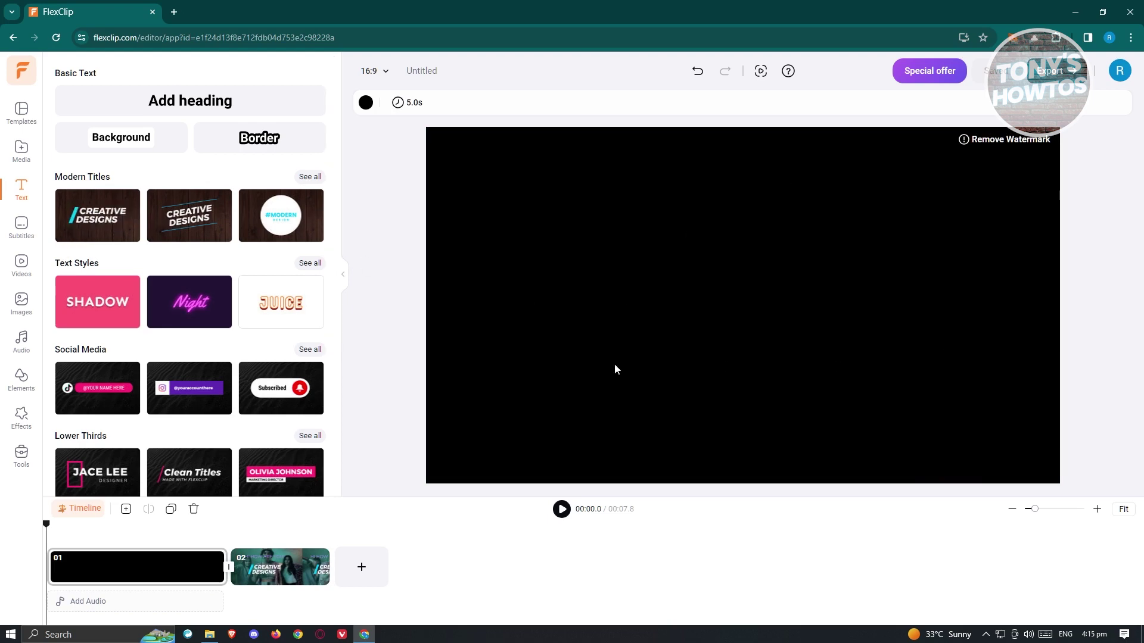
{"action": "left_click", "coordinate": [265, 529]}
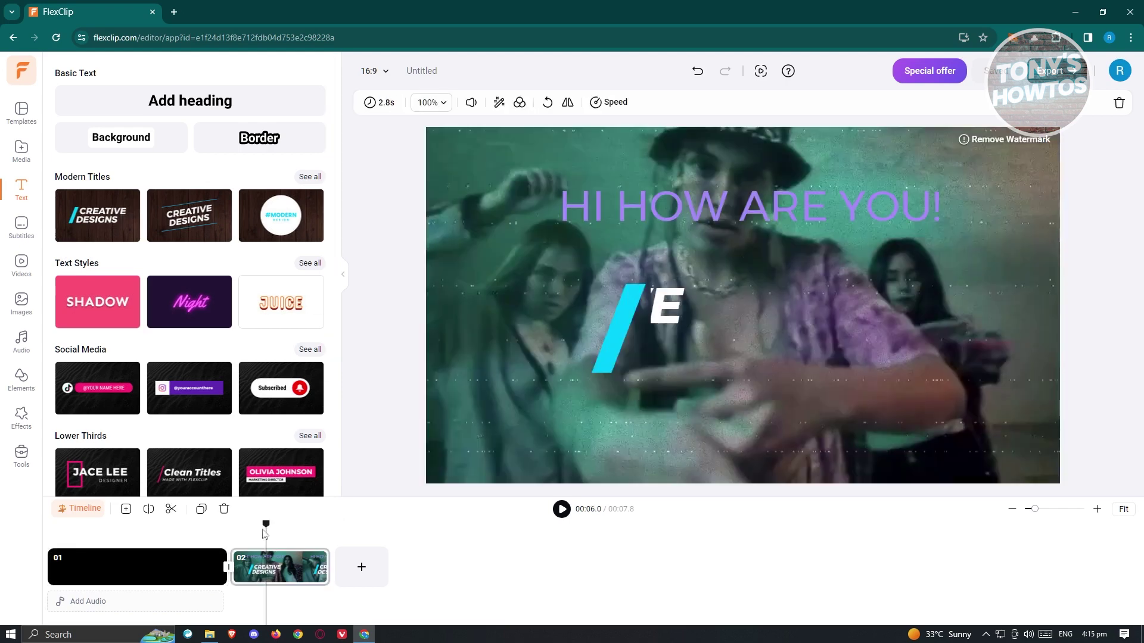
Step: Look at the subtitle options and add the first 30-second Business stock video to the timeline after the second scene
{"action": "left_click", "coordinate": [20, 232]}
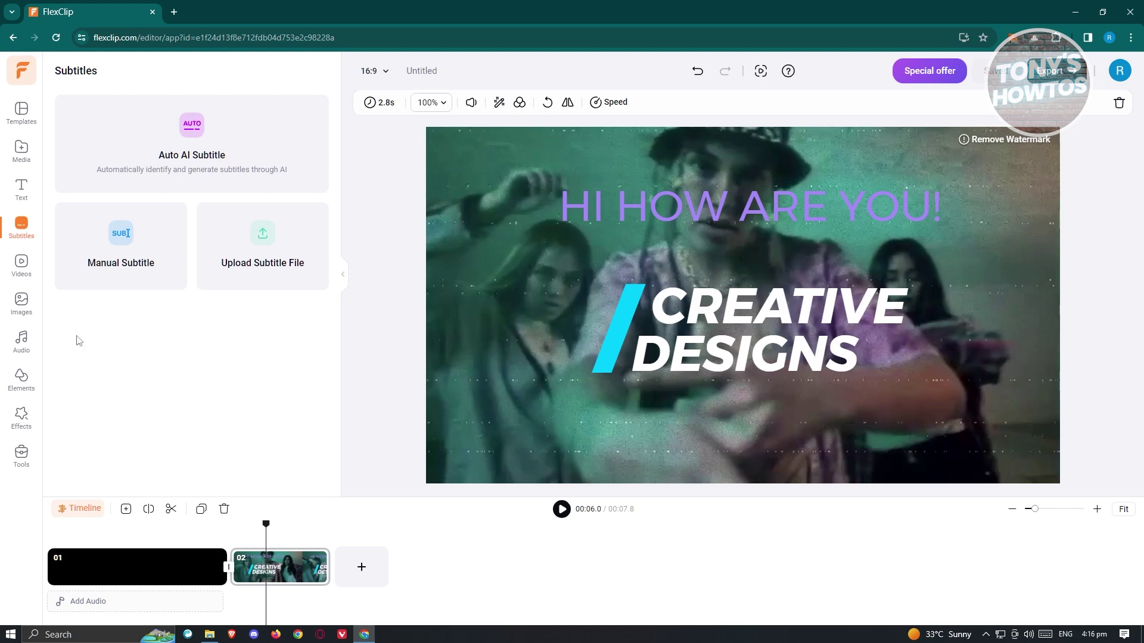
{"action": "left_click", "coordinate": [17, 273]}
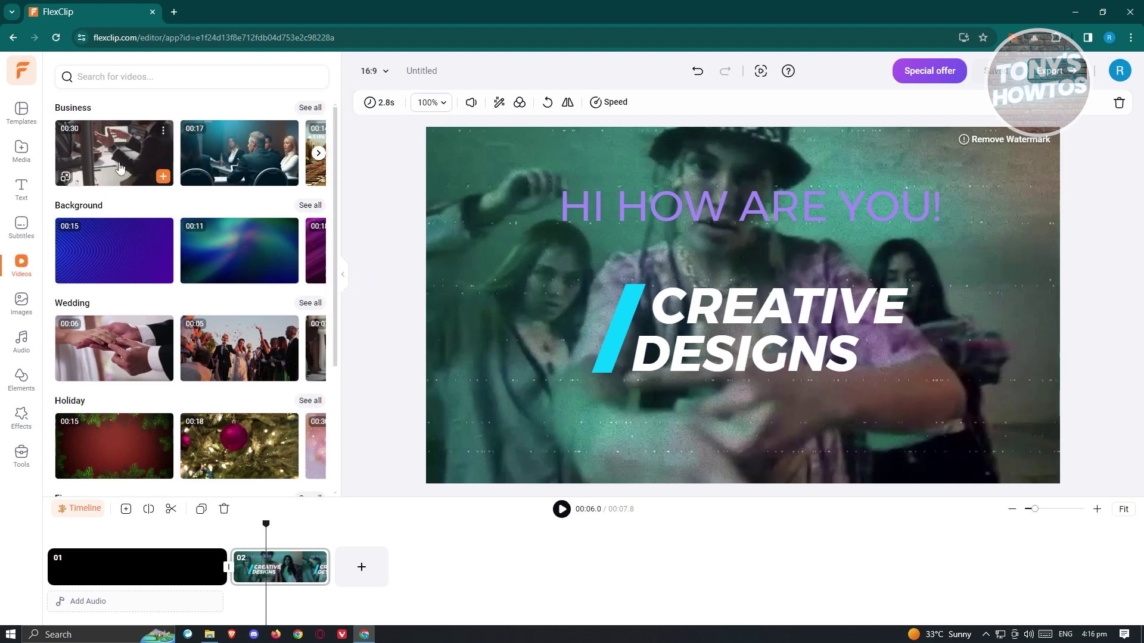
{"action": "left_click_drag", "start_coordinate": [114, 154], "coordinate": [369, 596]}
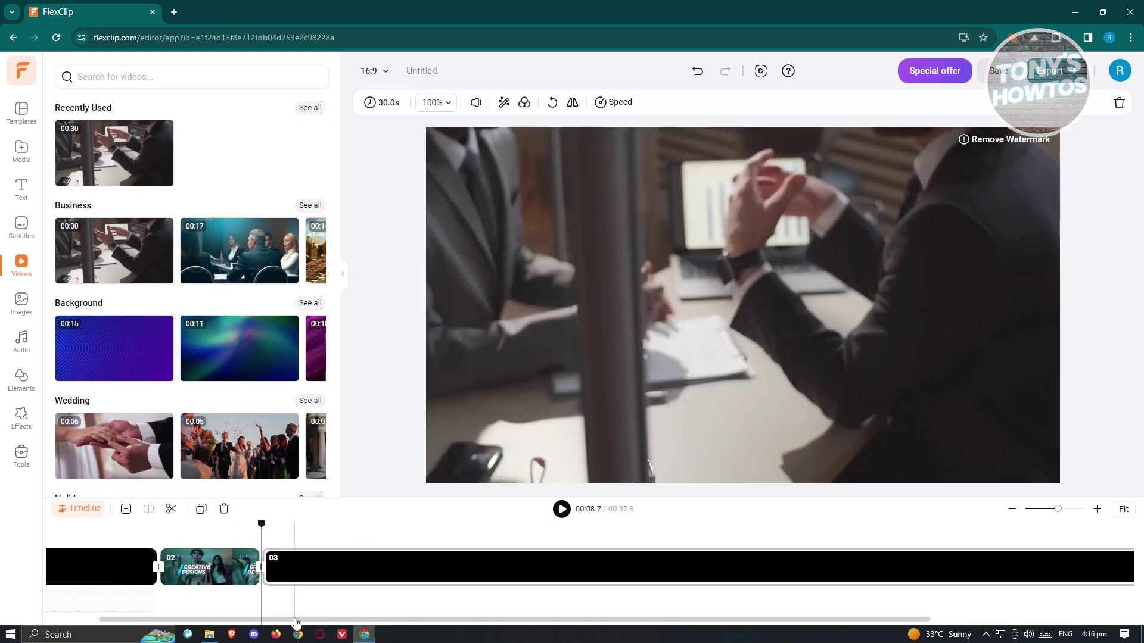
{"action": "left_click_drag", "start_coordinate": [271, 619], "coordinate": [195, 619]}
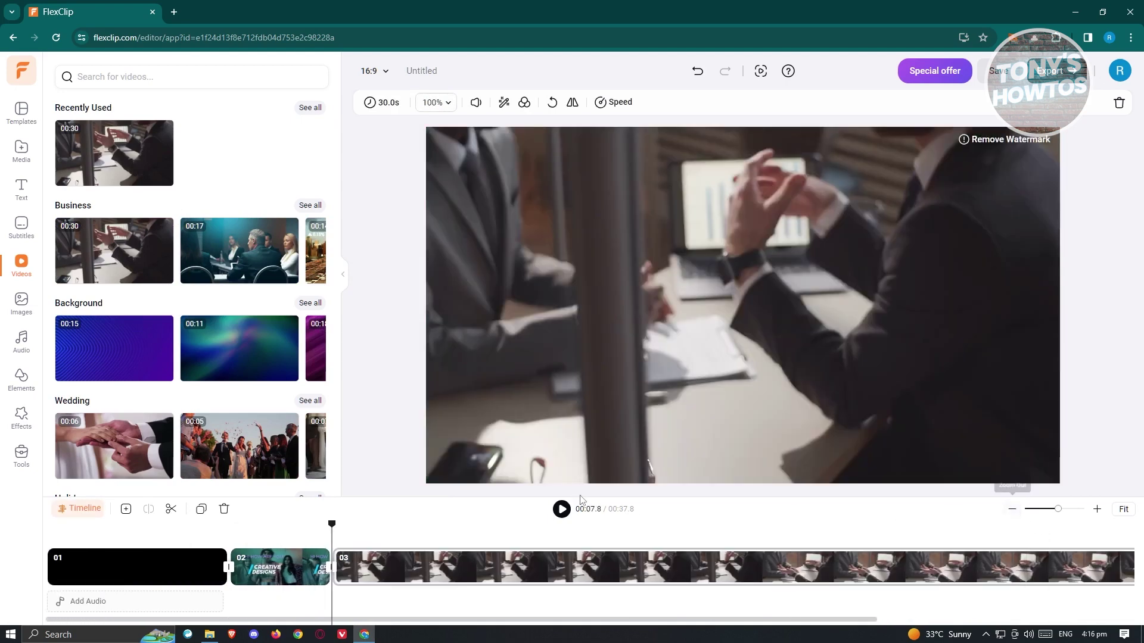
Step: Shorten the Business stock clip from its end to about 10.8 s
{"action": "left_click", "coordinate": [1012, 511]}
{"action": "left_click", "coordinate": [1012, 512]}
{"action": "left_click", "coordinate": [1012, 511]}
{"action": "left_click", "coordinate": [1012, 511]}
{"action": "left_click", "coordinate": [1012, 511]}
{"action": "left_click", "coordinate": [1012, 511]}
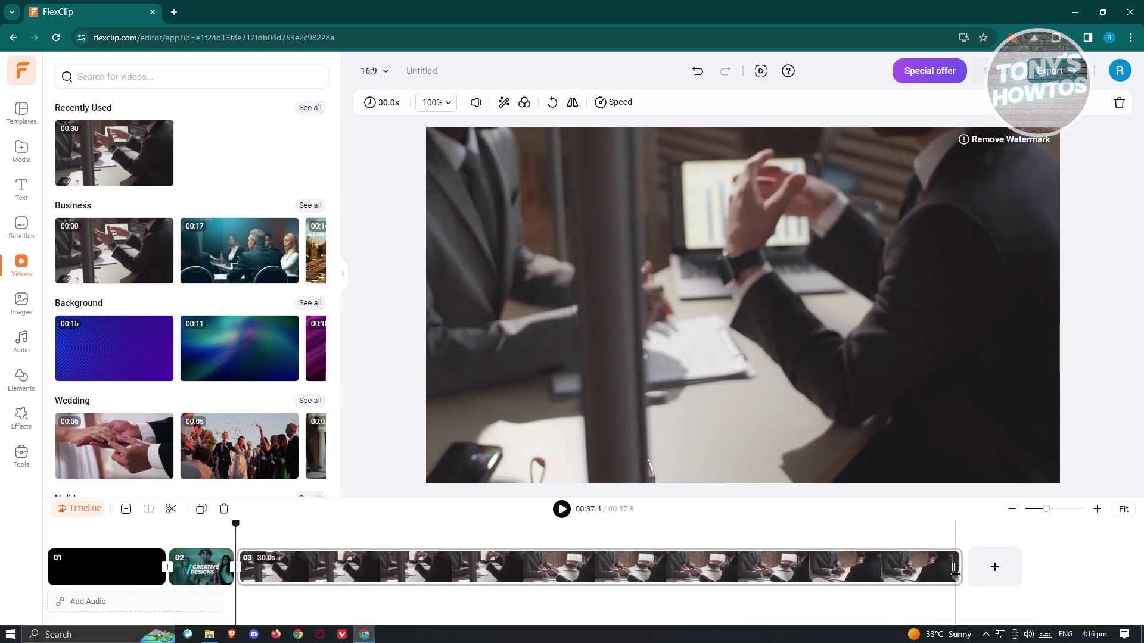
{"action": "left_click_drag", "start_coordinate": [954, 570], "coordinate": [492, 568]}
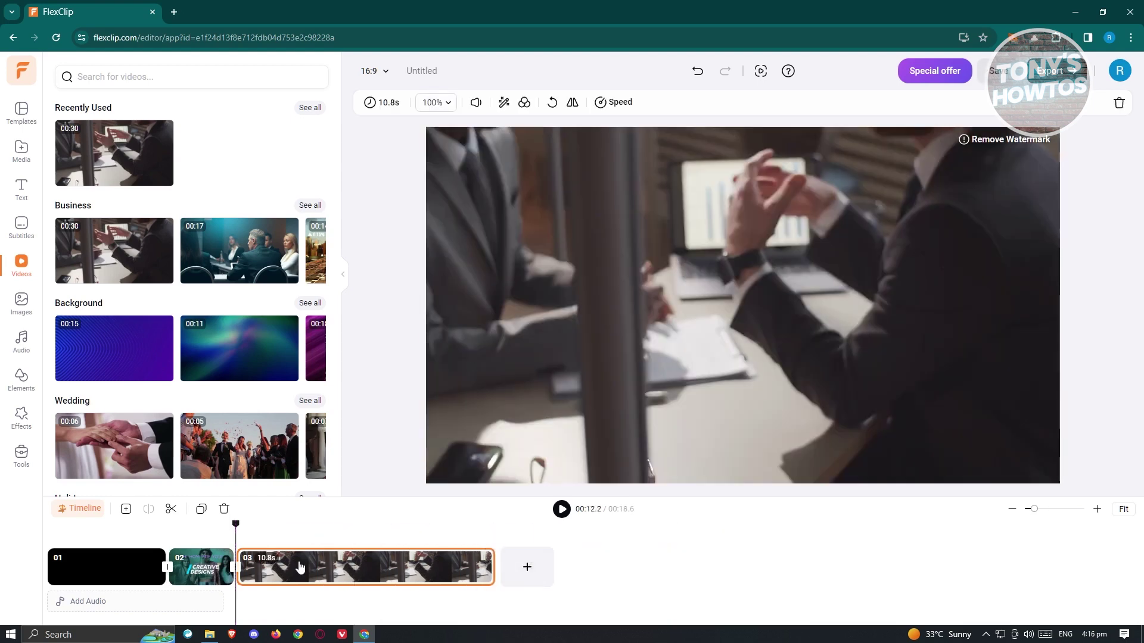
Step: Preview the Business stock clip in trim mode and place the playhead at about 11.6 s within it
{"action": "left_click", "coordinate": [329, 537]}
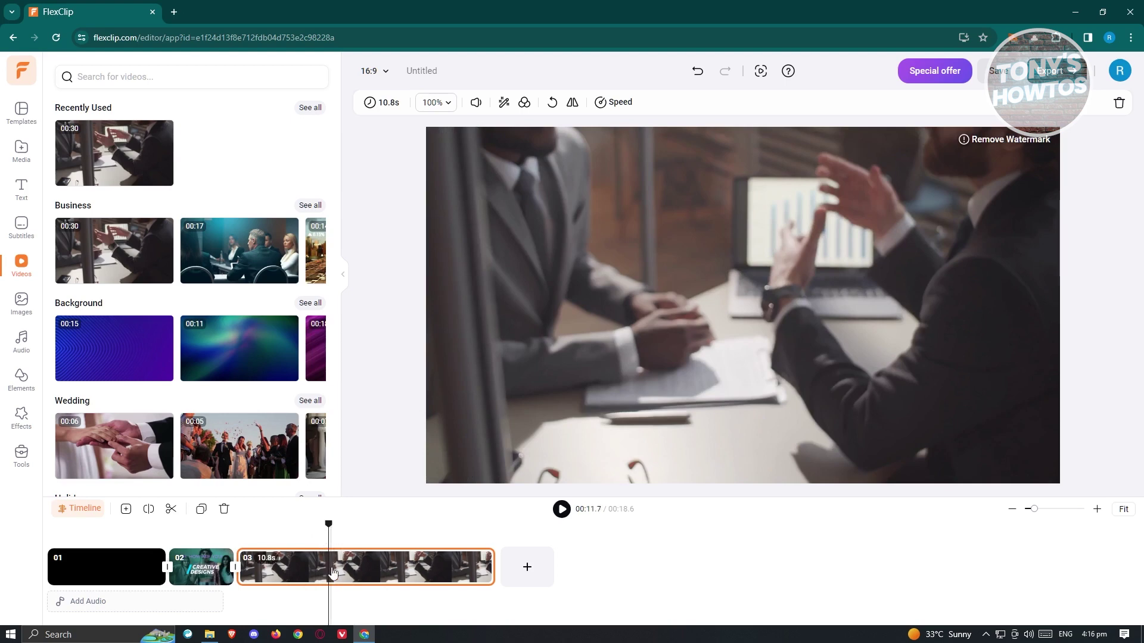
{"action": "left_click", "coordinate": [171, 511]}
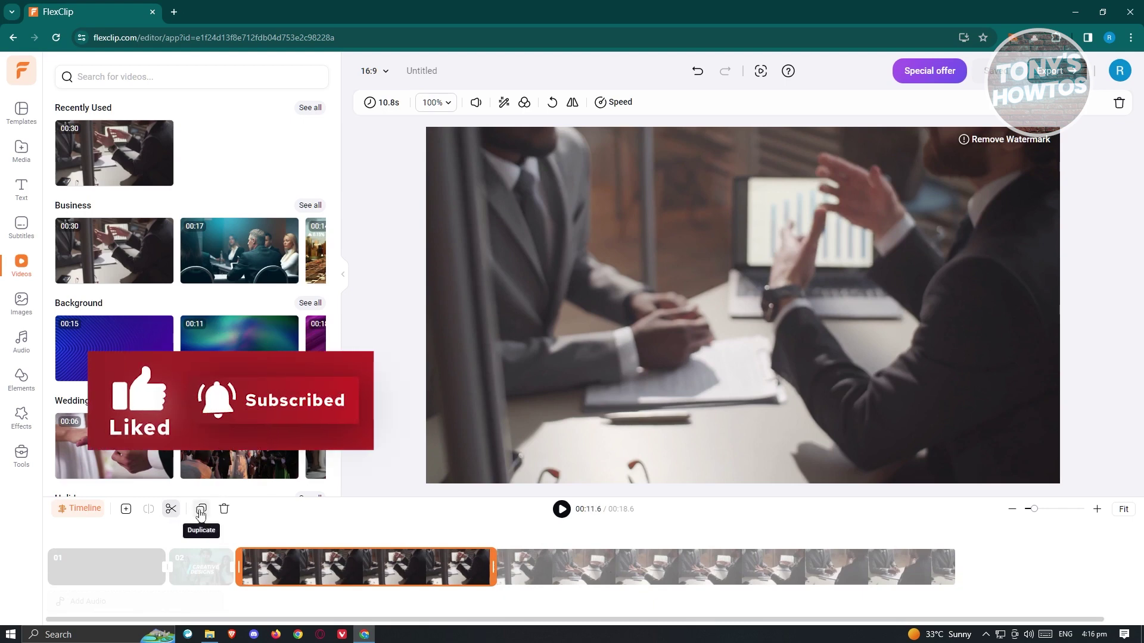
{"action": "left_click", "coordinate": [633, 573]}
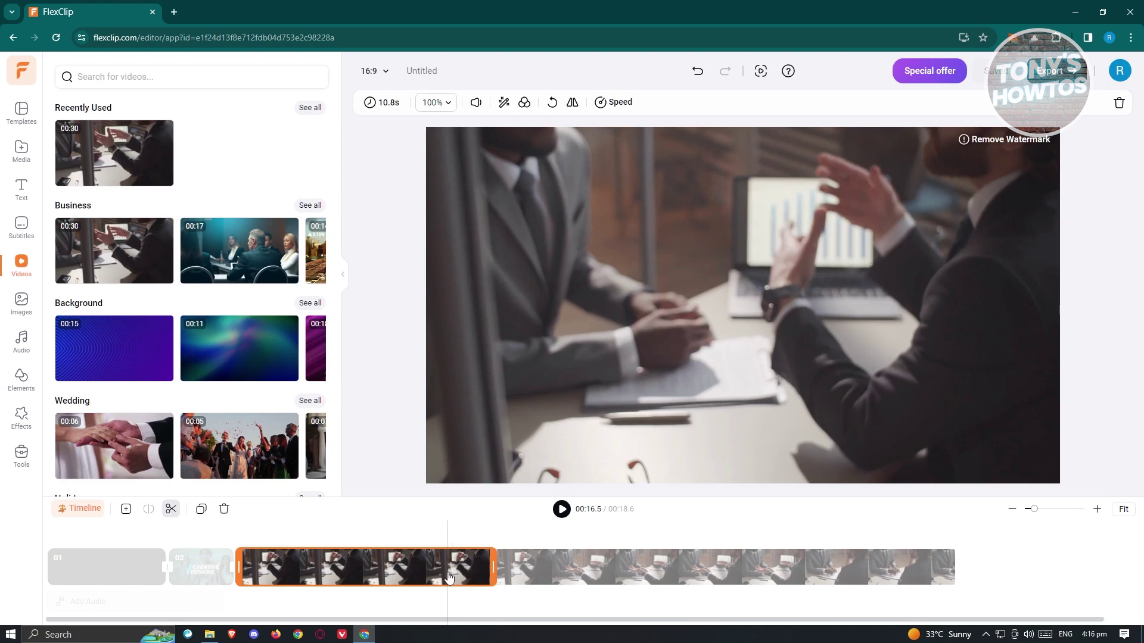
{"action": "left_click", "coordinate": [558, 510]}
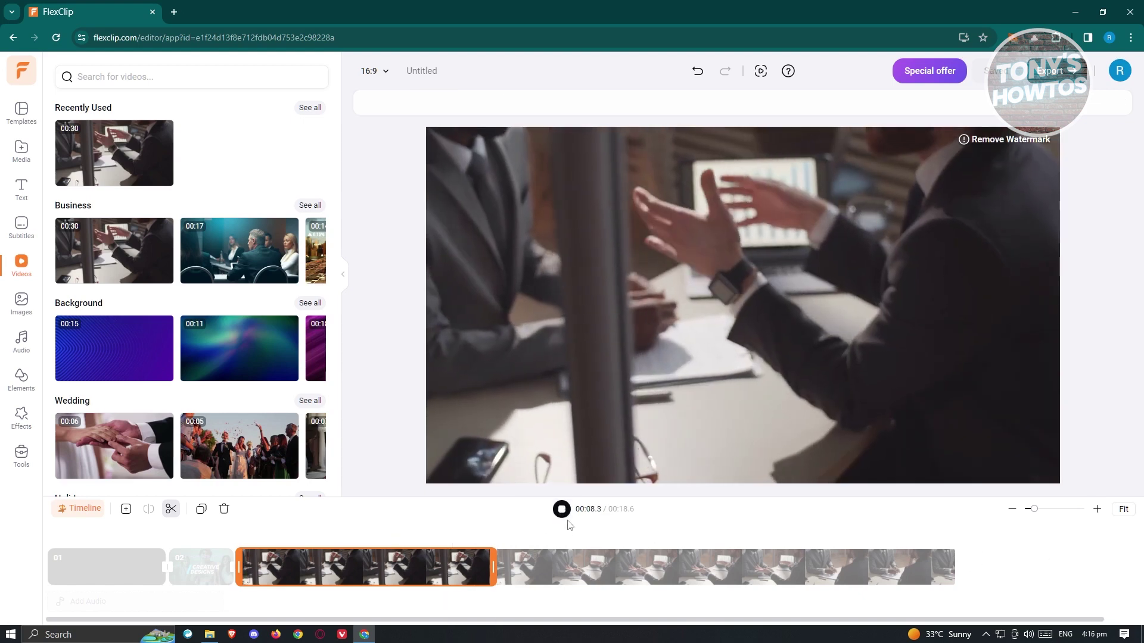
{"action": "key", "text": "space"}
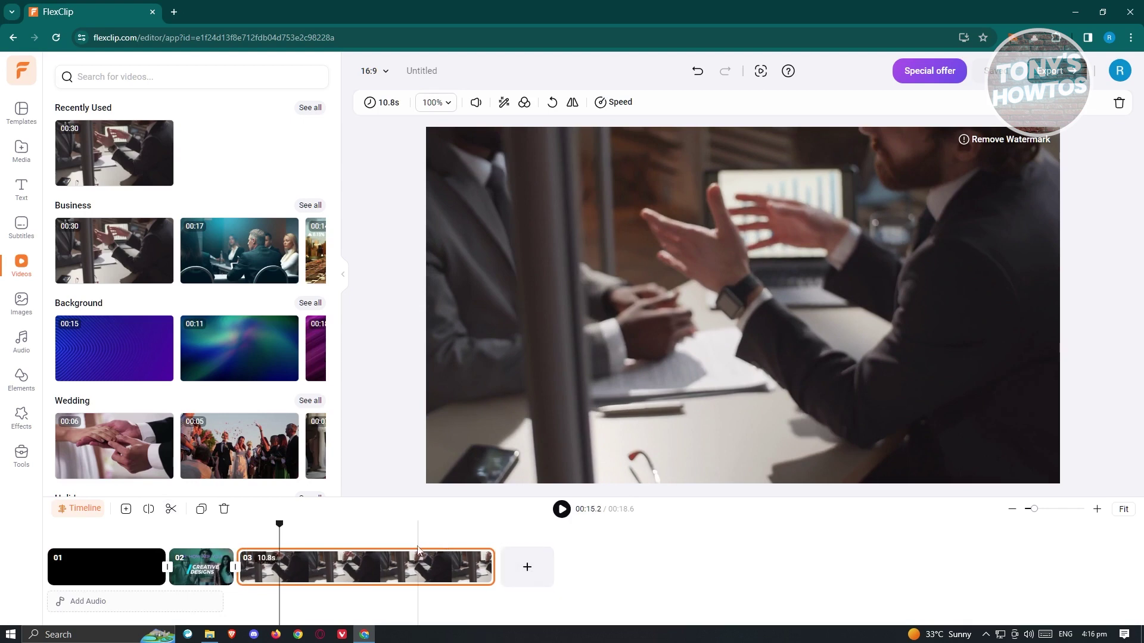
{"action": "left_click", "coordinate": [167, 513]}
{"action": "left_click", "coordinate": [325, 562]}
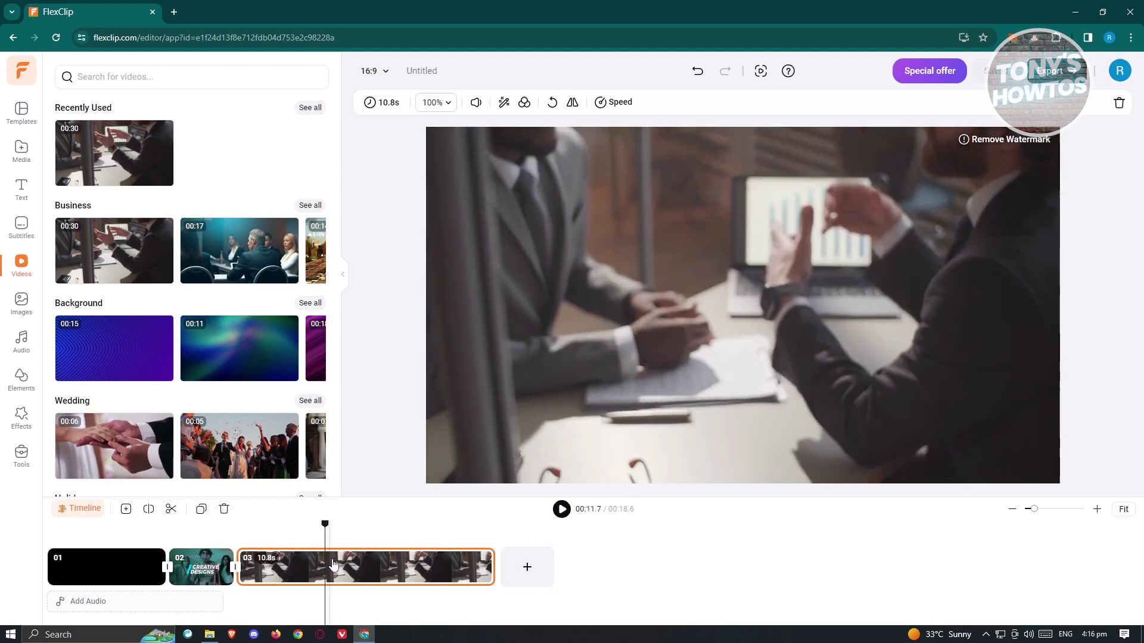
Step: Try deleting the Business stock clip from the timeline and undo the deletion
{"action": "left_click", "coordinate": [224, 510]}
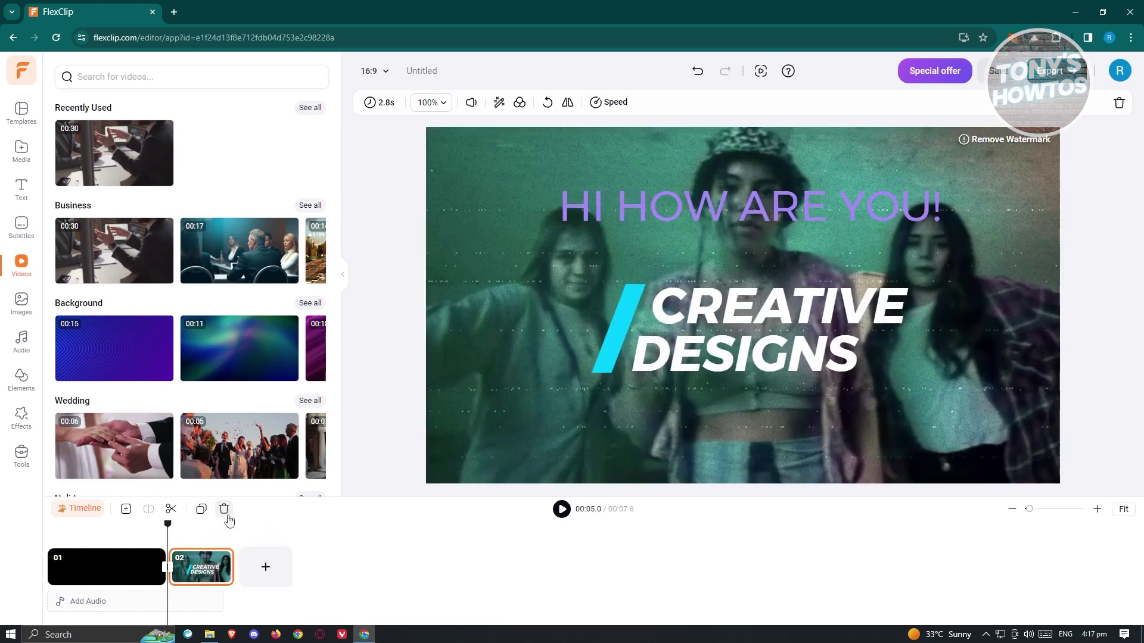
{"action": "key", "text": "ctrl+z"}
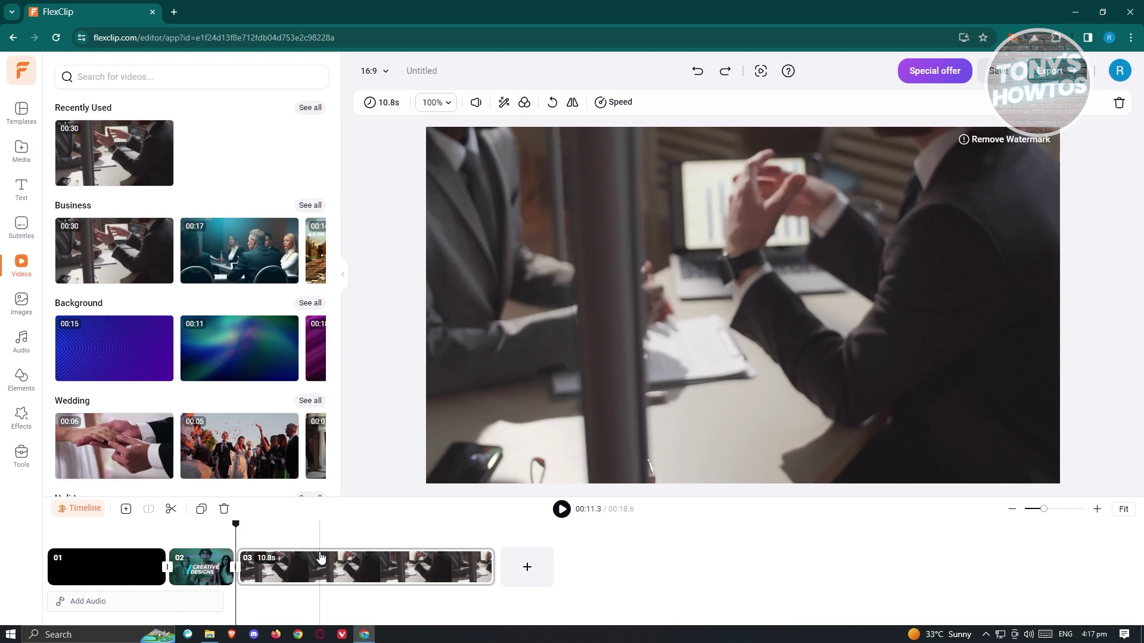
Step: Add a blank 5-second scene at the end of the timeline and delete it again
{"action": "left_click", "coordinate": [124, 510]}
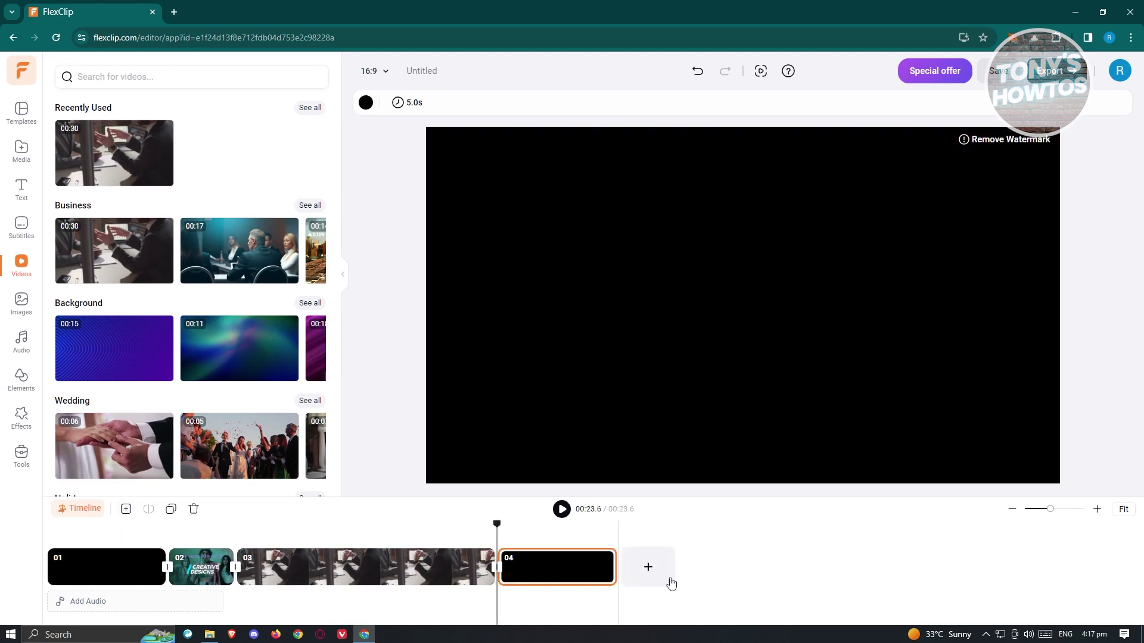
{"action": "left_click", "coordinate": [533, 539]}
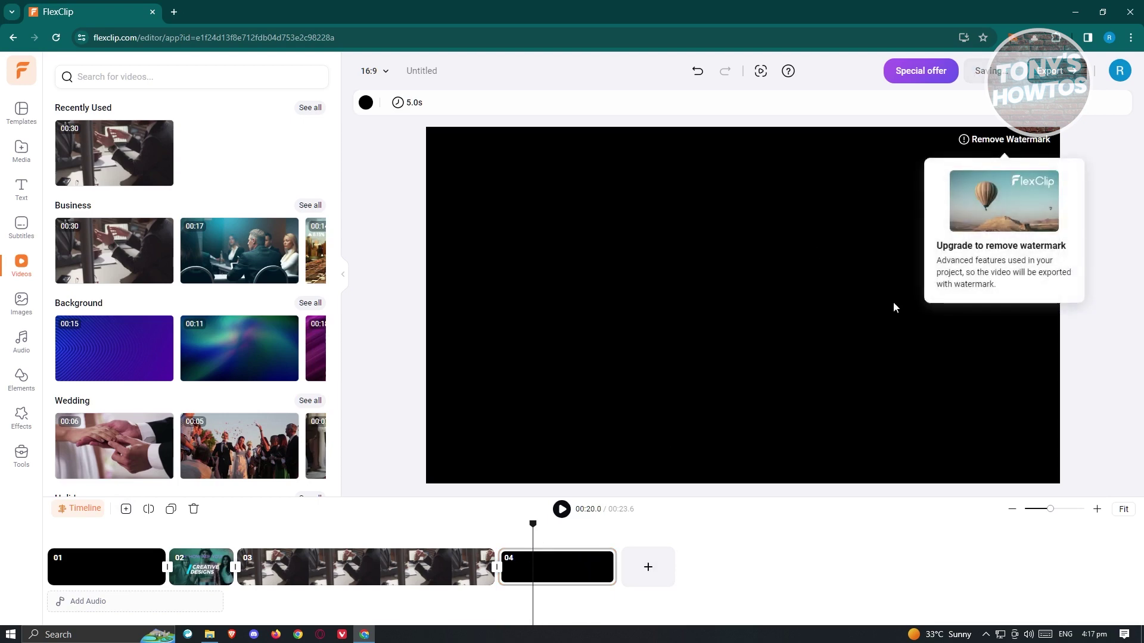
{"action": "left_click", "coordinate": [575, 569]}
{"action": "key", "text": "Delete"}
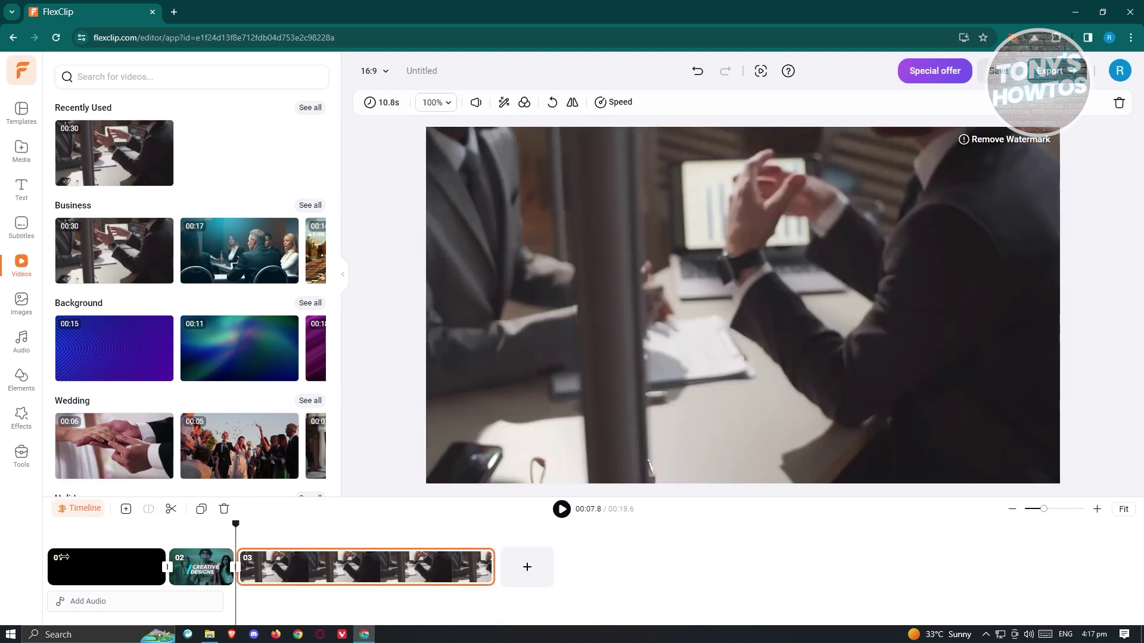
Step: Delete the blank black first scene and add the first Business stock photo after the last clip
{"action": "left_click", "coordinate": [83, 563]}
{"action": "key", "text": "Delete"}
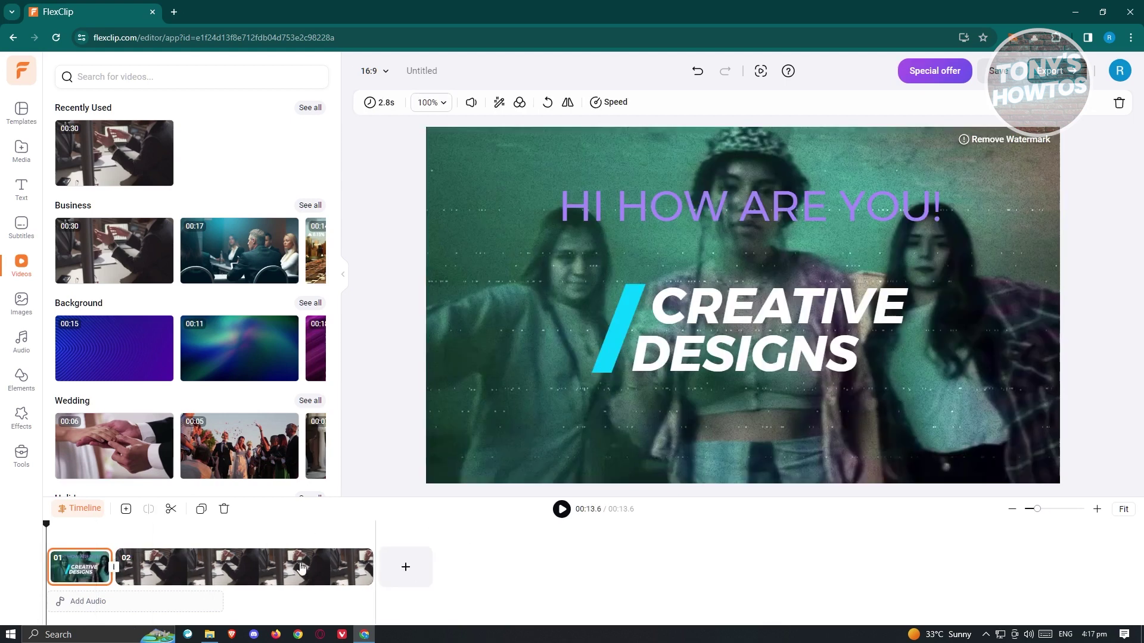
{"action": "left_click", "coordinate": [24, 305]}
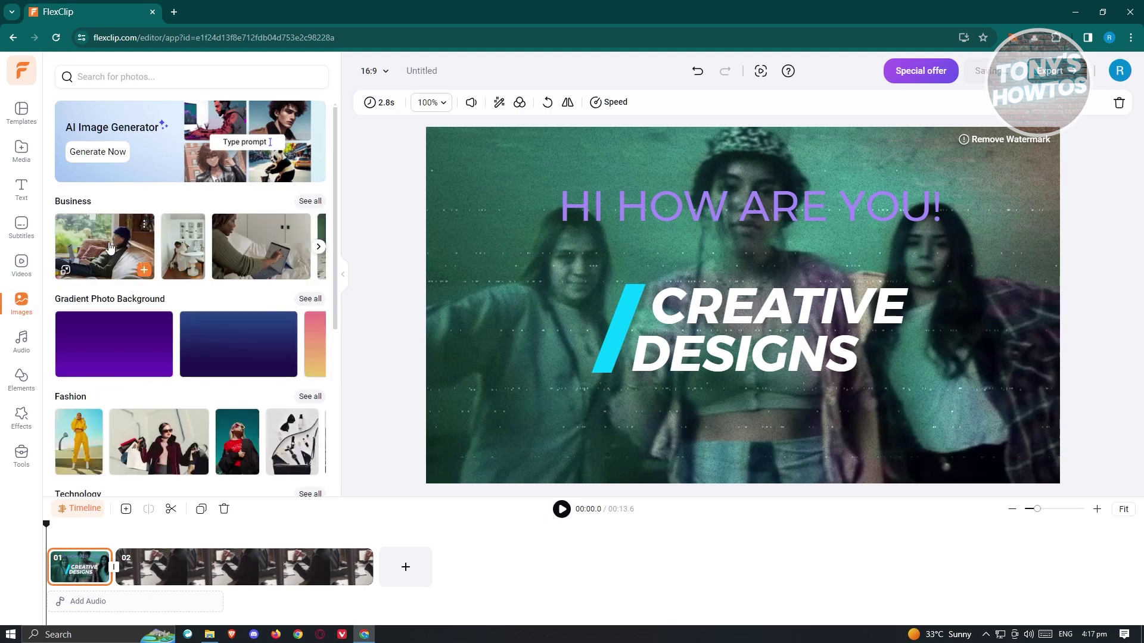
{"action": "left_click_drag", "start_coordinate": [179, 252], "coordinate": [411, 582]}
{"action": "left_click_drag", "start_coordinate": [476, 616], "coordinate": [476, 620]}
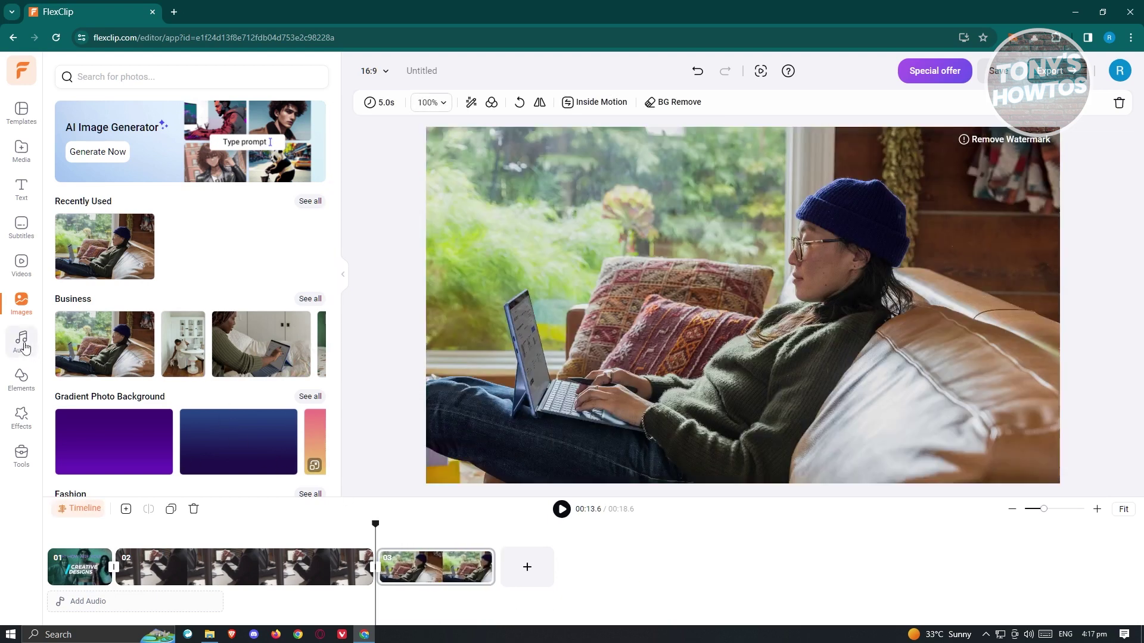
Step: Add the Happy track "Back To 95 - Instrumental Version" to the audio track from the start of the timeline
{"action": "left_click", "coordinate": [22, 341]}
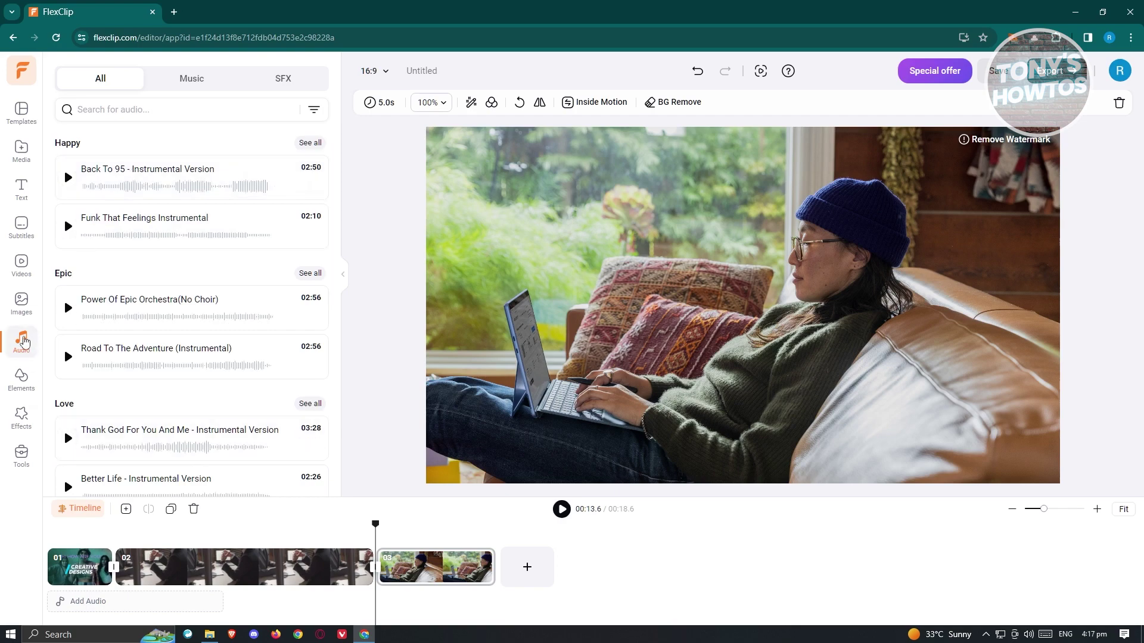
{"action": "left_click_drag", "start_coordinate": [247, 169], "coordinate": [140, 598]}
{"action": "left_click_drag", "start_coordinate": [378, 601], "coordinate": [234, 599]}
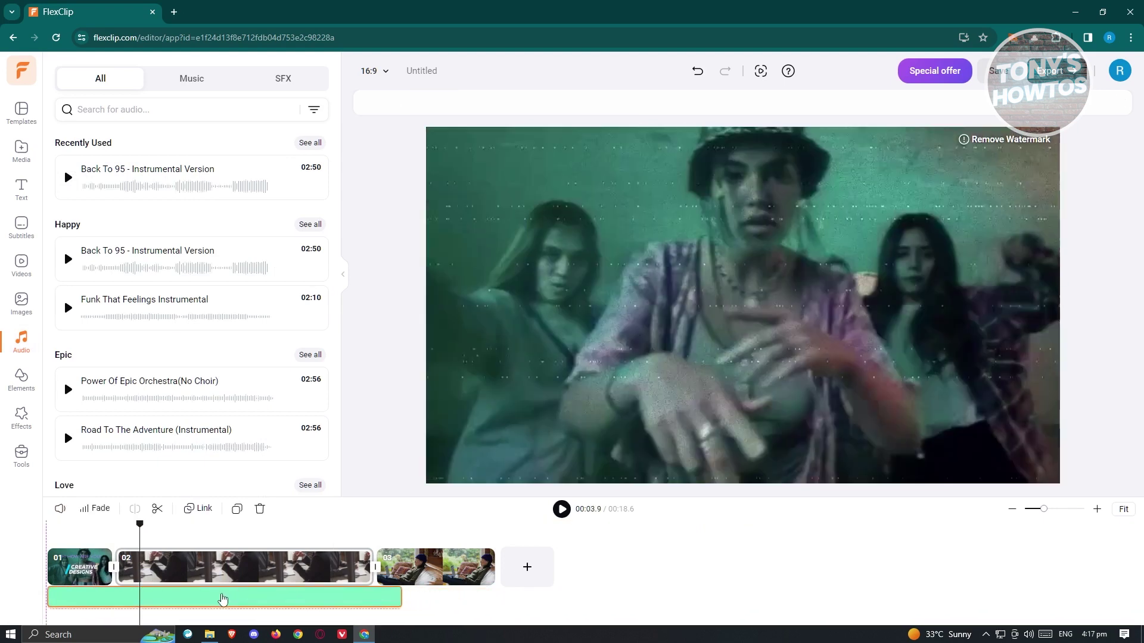
Step: Add the film-strip frame element over the second scene and dismiss the media replacement tip
{"action": "left_click", "coordinate": [195, 555]}
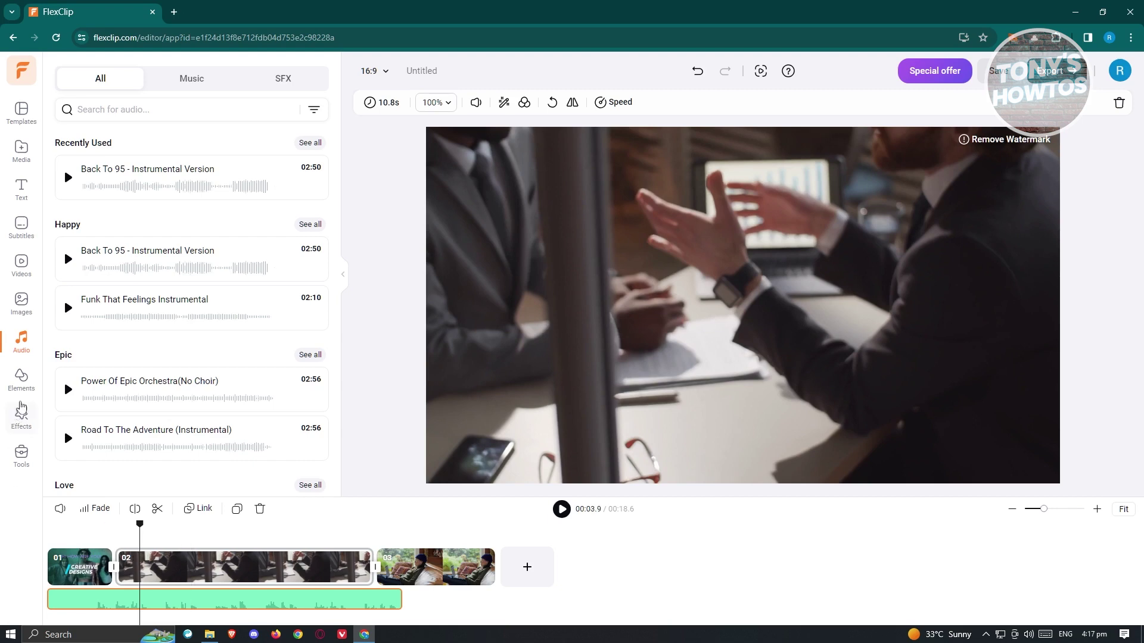
{"action": "left_click", "coordinate": [22, 381]}
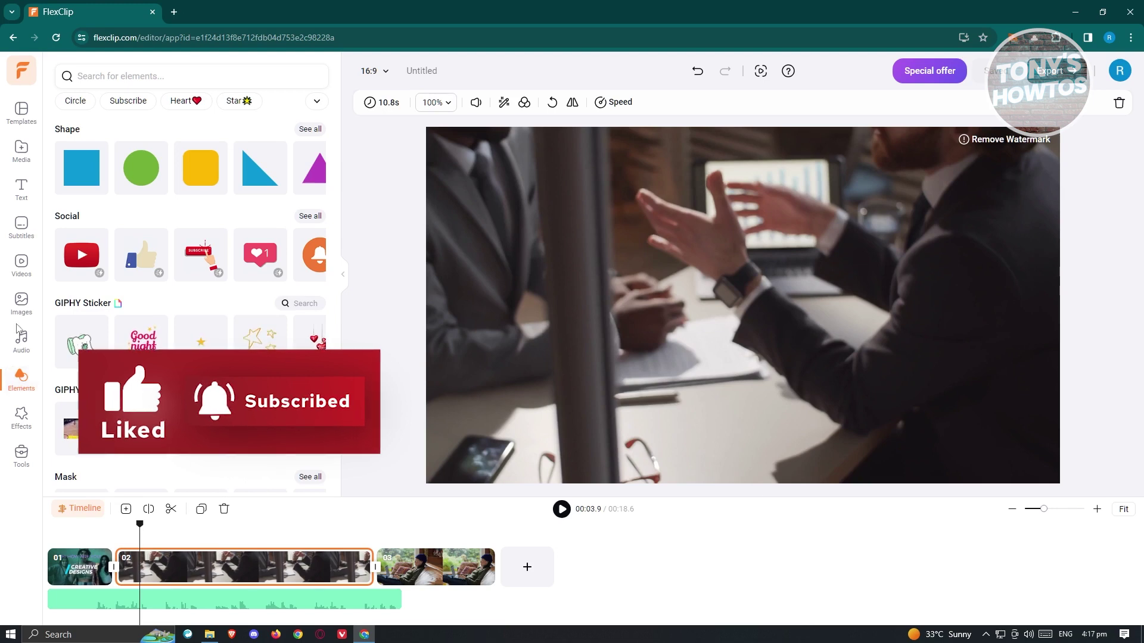
{"action": "scroll", "coordinate": [185, 384], "scroll_direction": "down", "scroll_amount": 3}
{"action": "scroll", "coordinate": [186, 384], "scroll_direction": "down", "scroll_amount": 1}
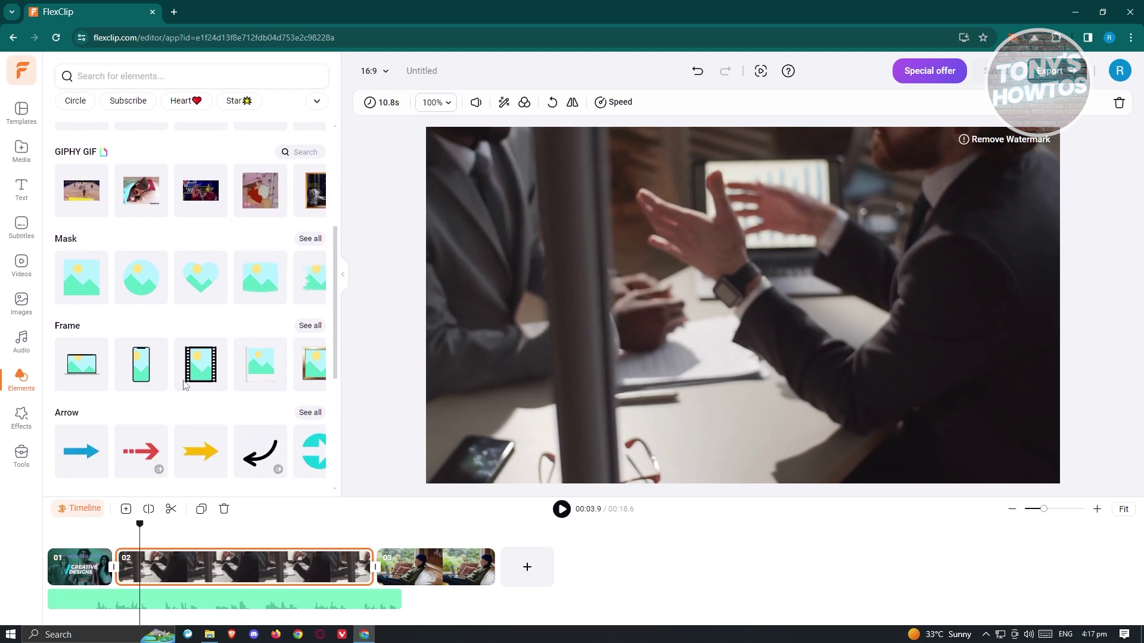
{"action": "left_click_drag", "start_coordinate": [204, 374], "coordinate": [679, 280]}
{"action": "left_click_drag", "start_coordinate": [780, 367], "coordinate": [720, 229]}
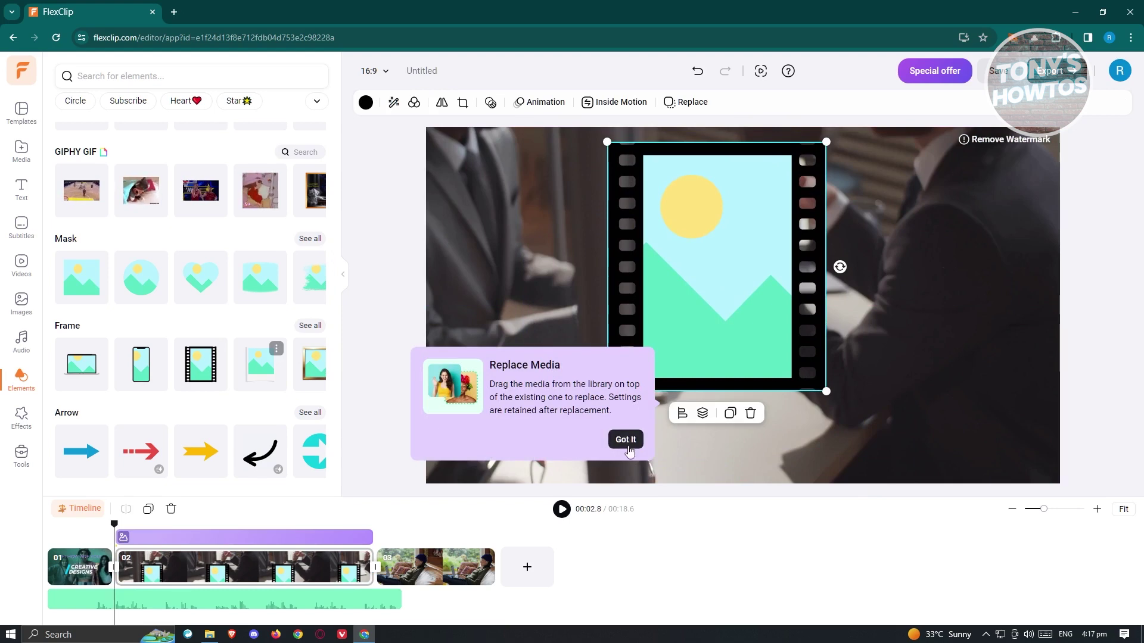
{"action": "left_click", "coordinate": [626, 441]}
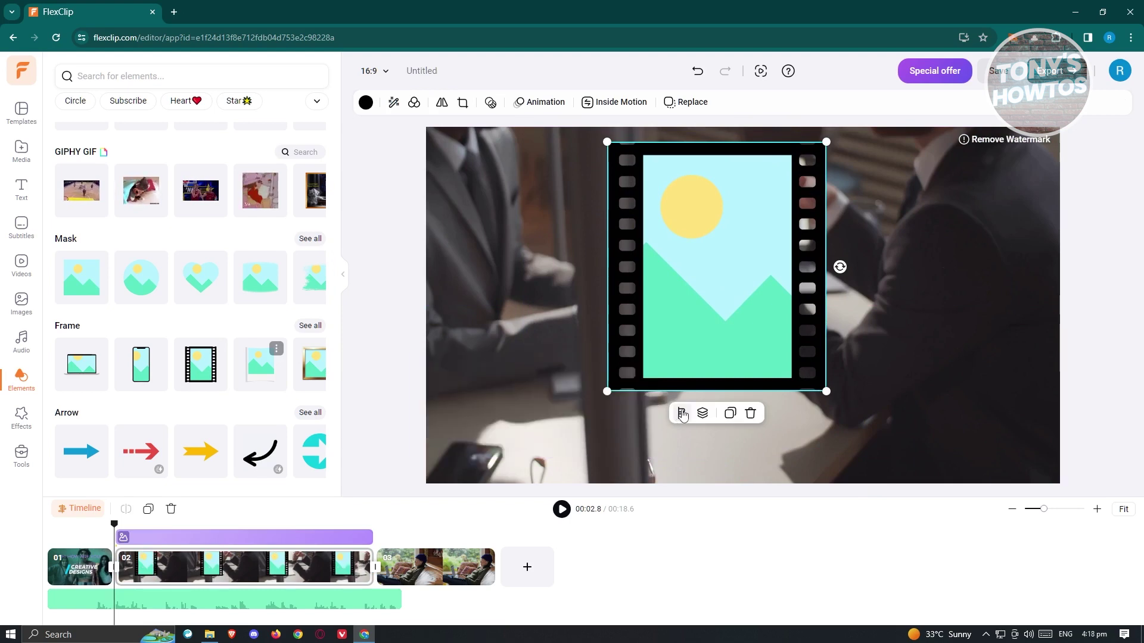
Step: Fill the film-strip frame with the stock photo of the person using a laptop and reposition it over the left half of the picture
{"action": "left_click", "coordinate": [702, 413]}
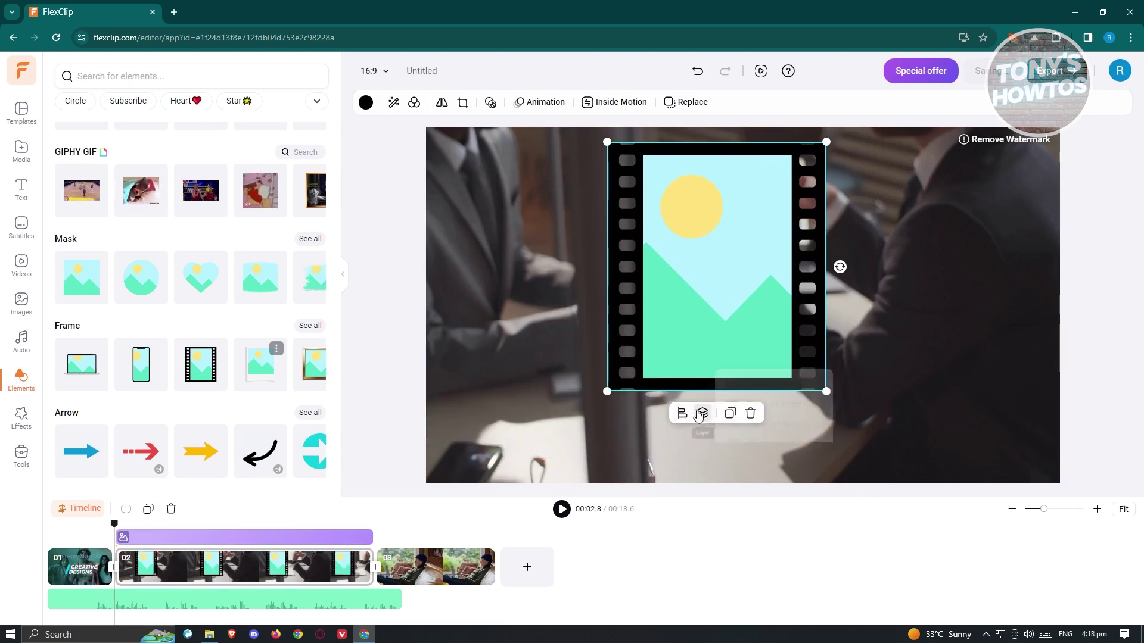
{"action": "left_click", "coordinate": [704, 339]}
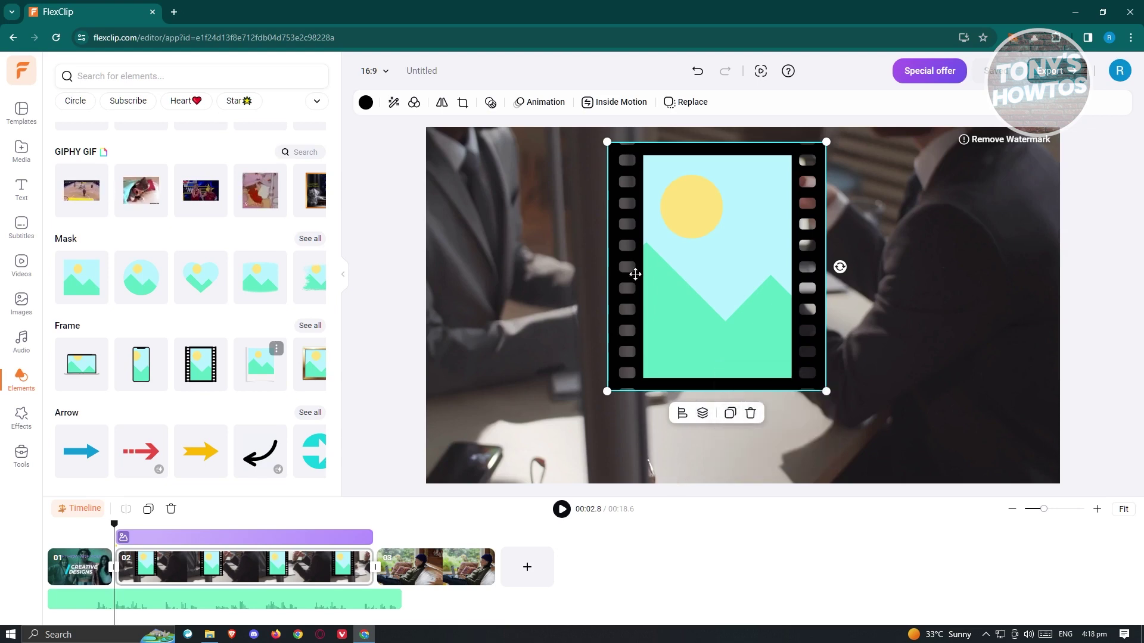
{"action": "left_click_drag", "start_coordinate": [637, 268], "coordinate": [658, 307]}
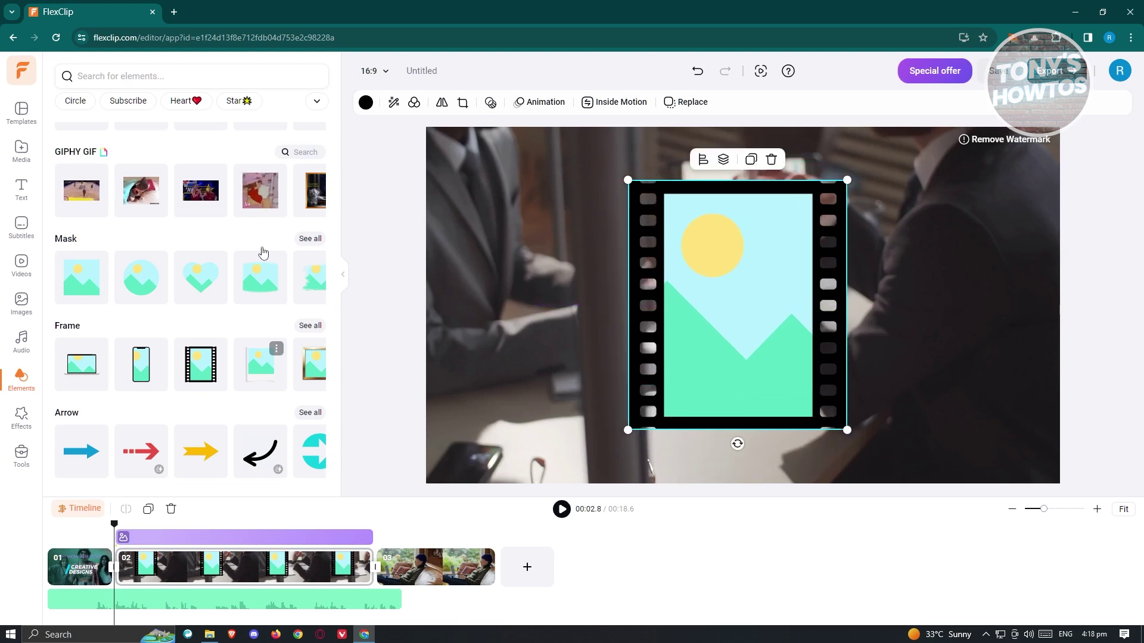
{"action": "left_click", "coordinate": [22, 304]}
{"action": "left_click_drag", "start_coordinate": [104, 344], "coordinate": [739, 298]}
{"action": "left_click_drag", "start_coordinate": [460, 310], "coordinate": [618, 281]}
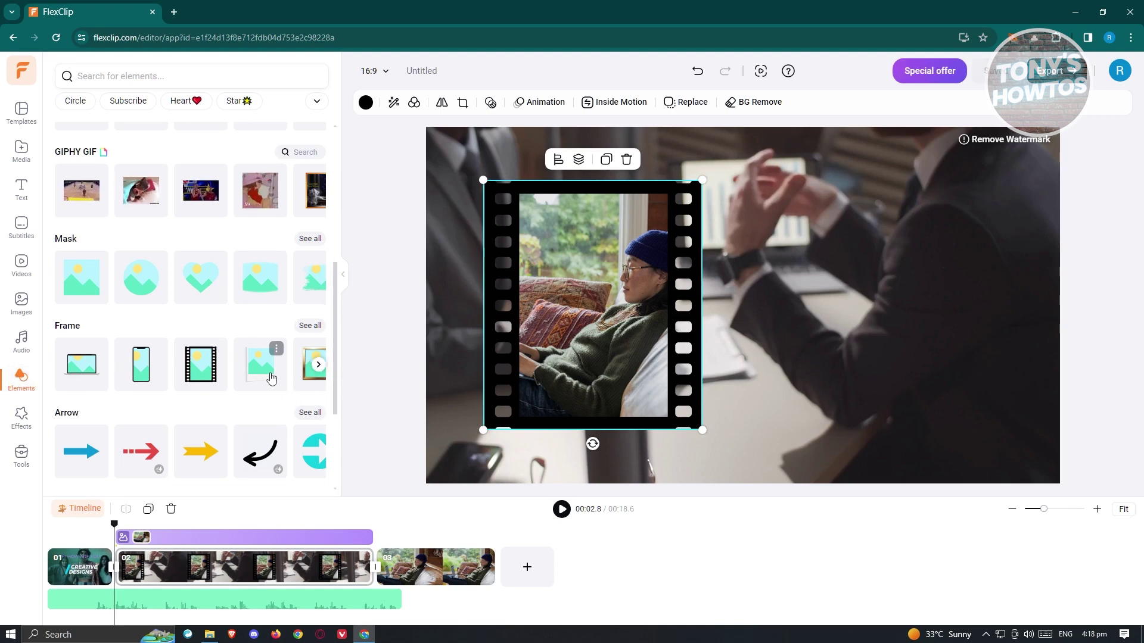
Step: Browse the remaining element categories and delete the film-strip frame from the second scene
{"action": "scroll", "coordinate": [269, 382], "scroll_direction": "down", "scroll_amount": 1}
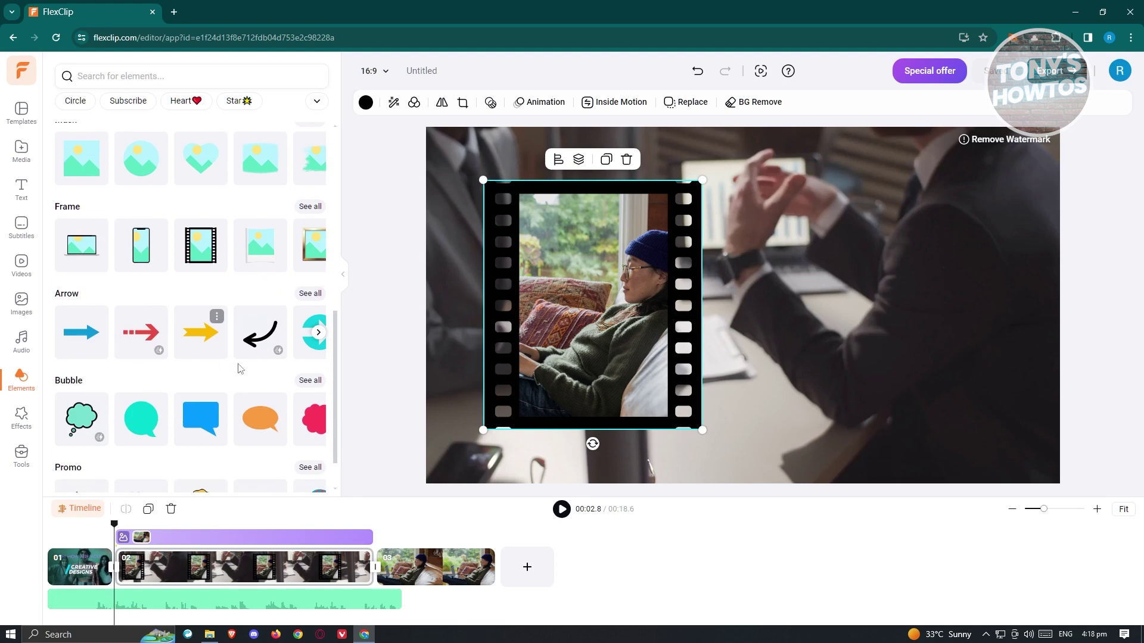
{"action": "scroll", "coordinate": [131, 378], "scroll_direction": "down", "scroll_amount": 1}
{"action": "scroll", "coordinate": [131, 378], "scroll_direction": "down", "scroll_amount": 2}
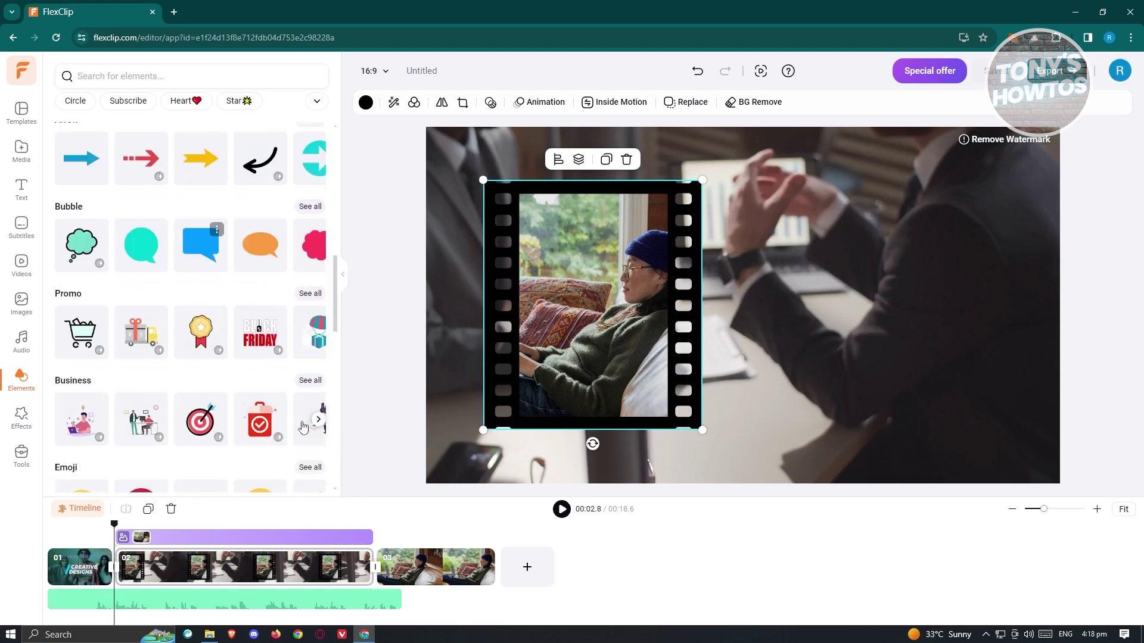
{"action": "scroll", "coordinate": [113, 393], "scroll_direction": "down", "scroll_amount": 2}
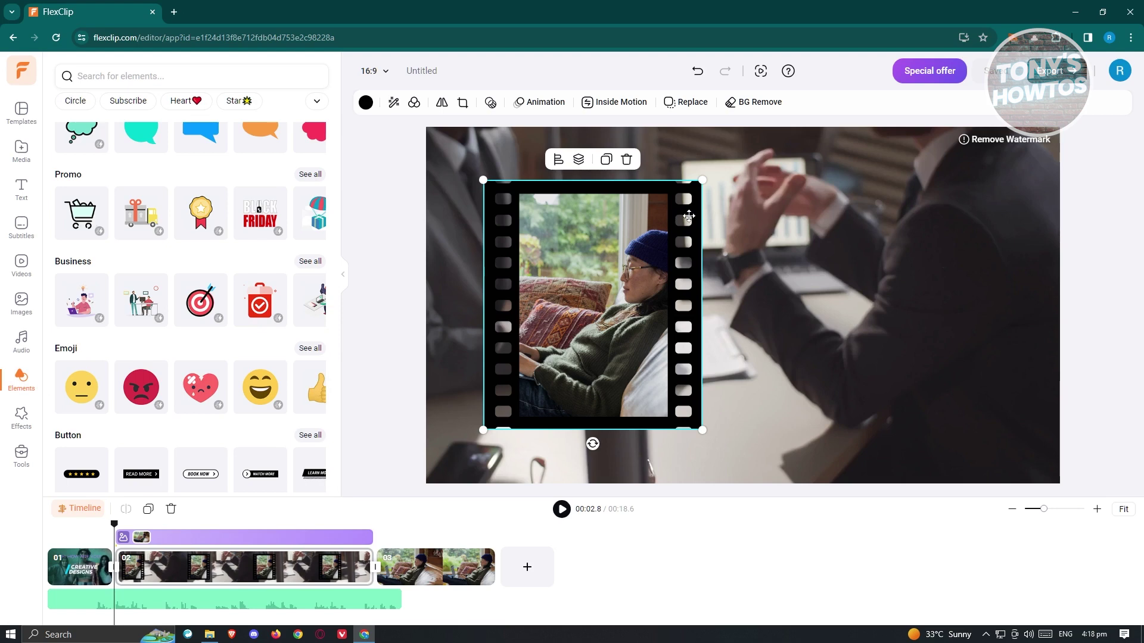
{"action": "key", "text": "Delete"}
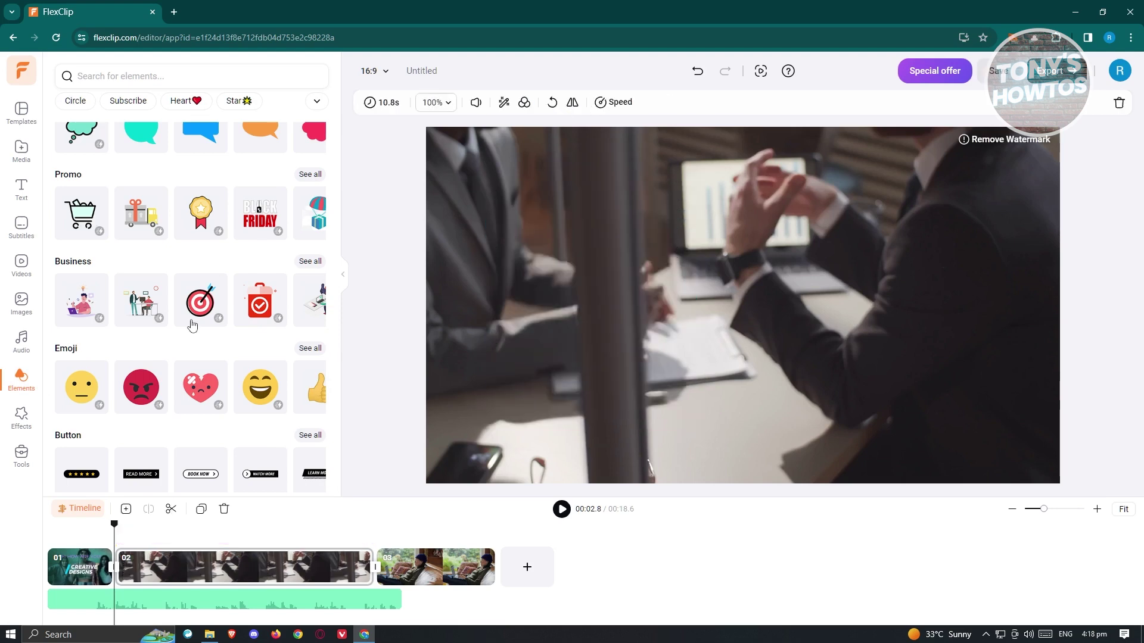
Step: Apply the second Ink effect to the first scene and preview it
{"action": "left_click", "coordinate": [21, 415]}
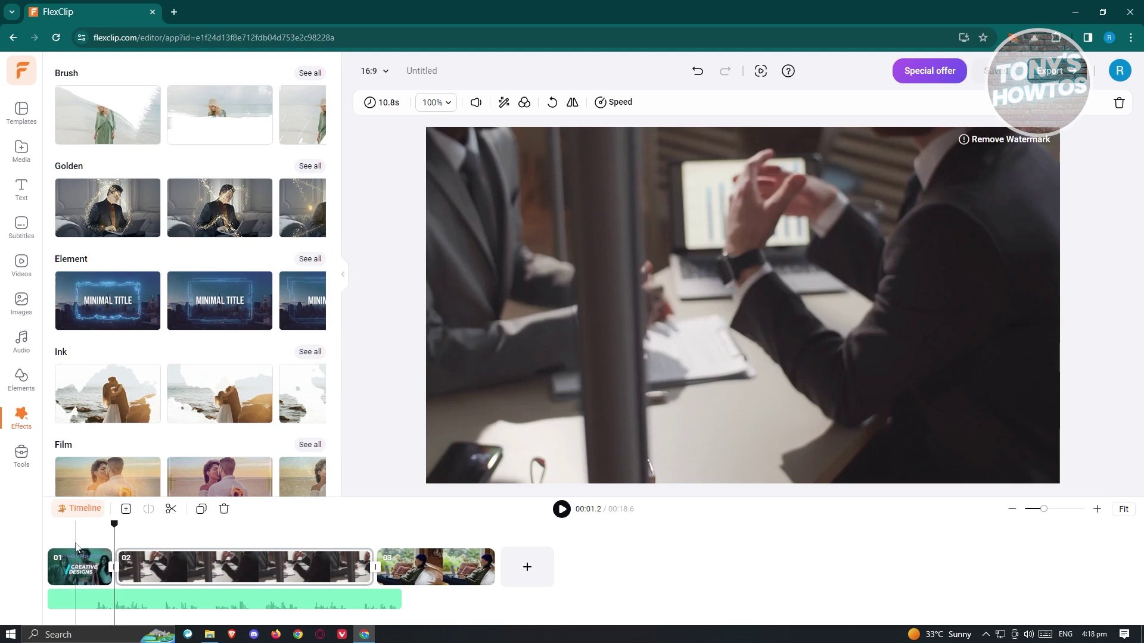
{"action": "left_click", "coordinate": [67, 563]}
{"action": "mouse_move", "coordinate": [217, 389]}
{"action": "left_mouse_down"}
{"action": "mouse_move", "coordinate": [102, 548]}
{"action": "mouse_move", "coordinate": [96, 573]}
{"action": "mouse_move", "coordinate": [114, 571]}
{"action": "left_mouse_up"}
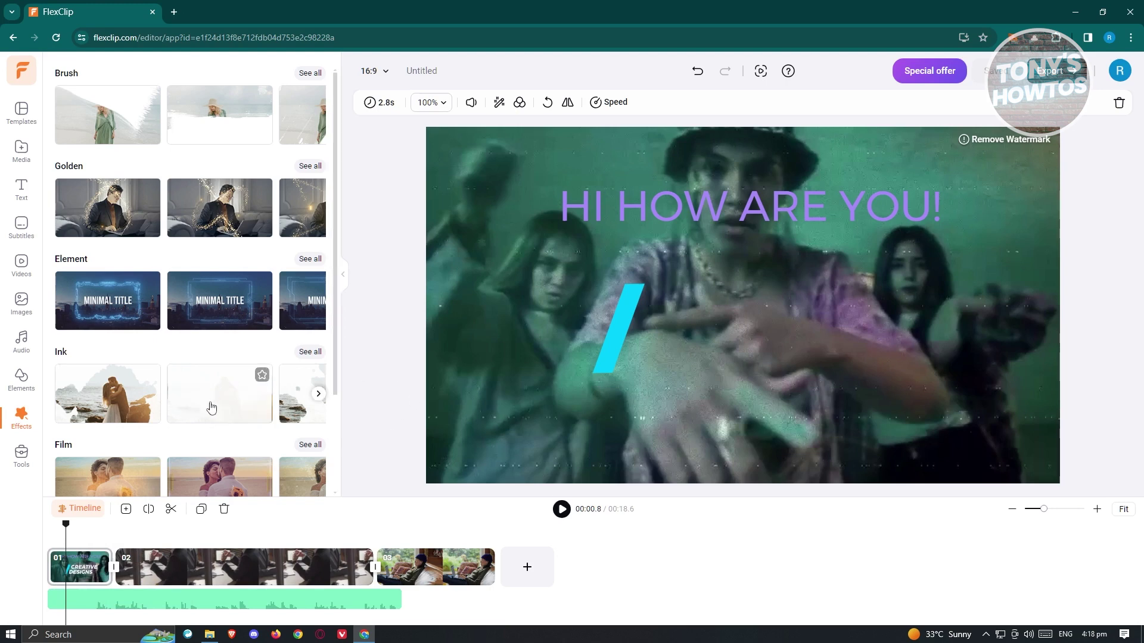
{"action": "left_click", "coordinate": [211, 408]}
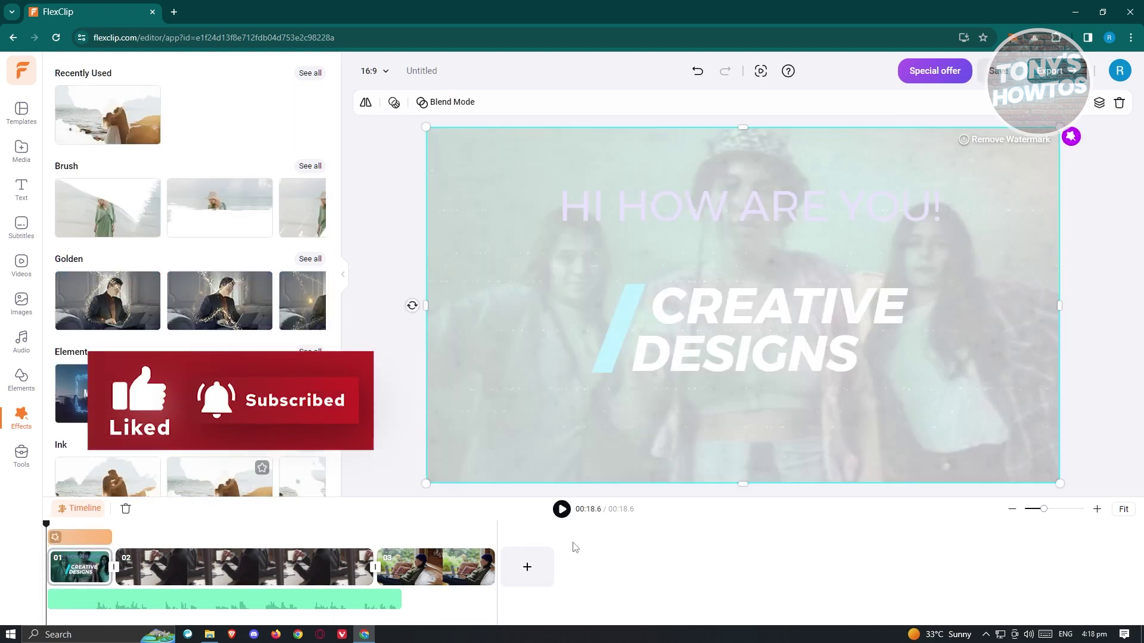
{"action": "key", "text": "space"}
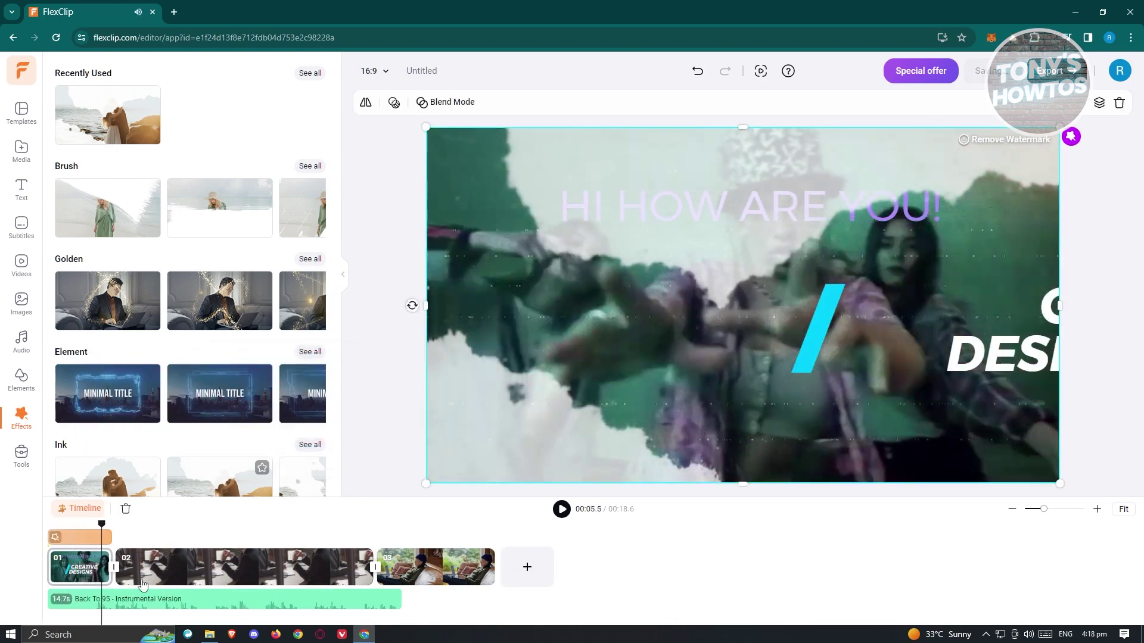
Step: Examine the AI-powered, recording and other available tools, and the template library
{"action": "left_click", "coordinate": [33, 468]}
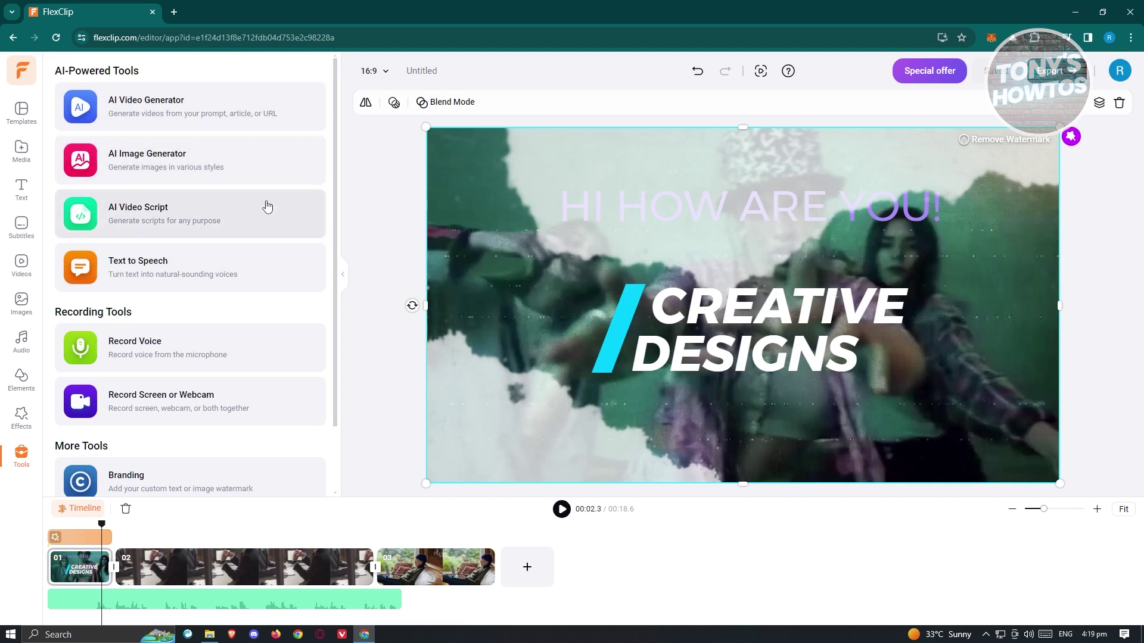
{"action": "scroll", "coordinate": [302, 297], "scroll_direction": "down", "scroll_amount": 2}
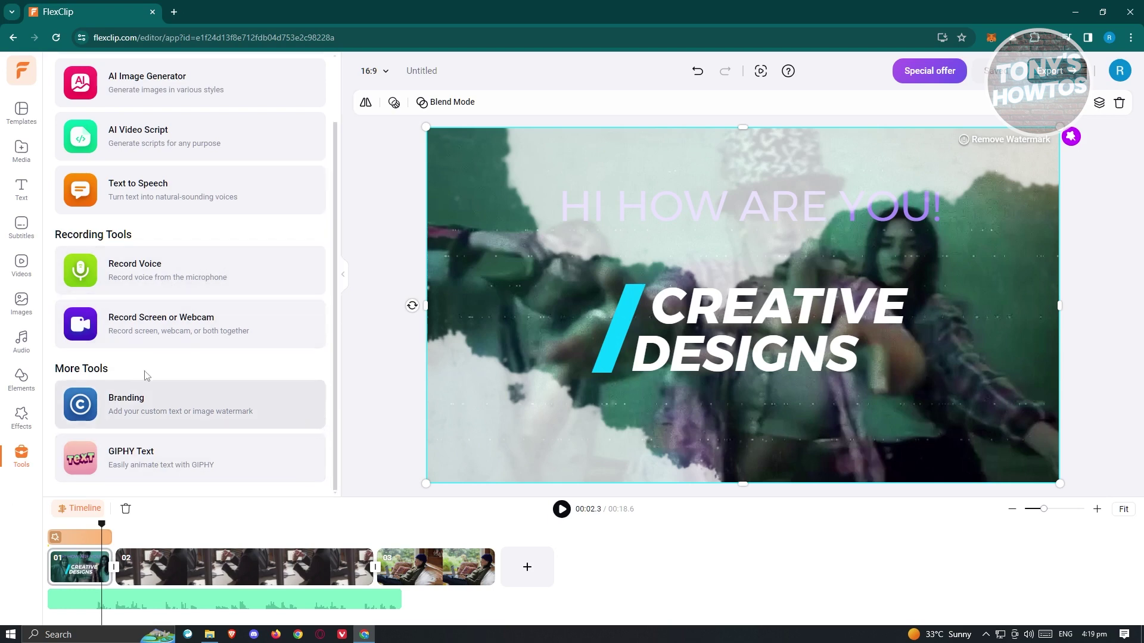
{"action": "scroll", "coordinate": [145, 376], "scroll_direction": "up", "scroll_amount": 1}
{"action": "left_click", "coordinate": [22, 109]}
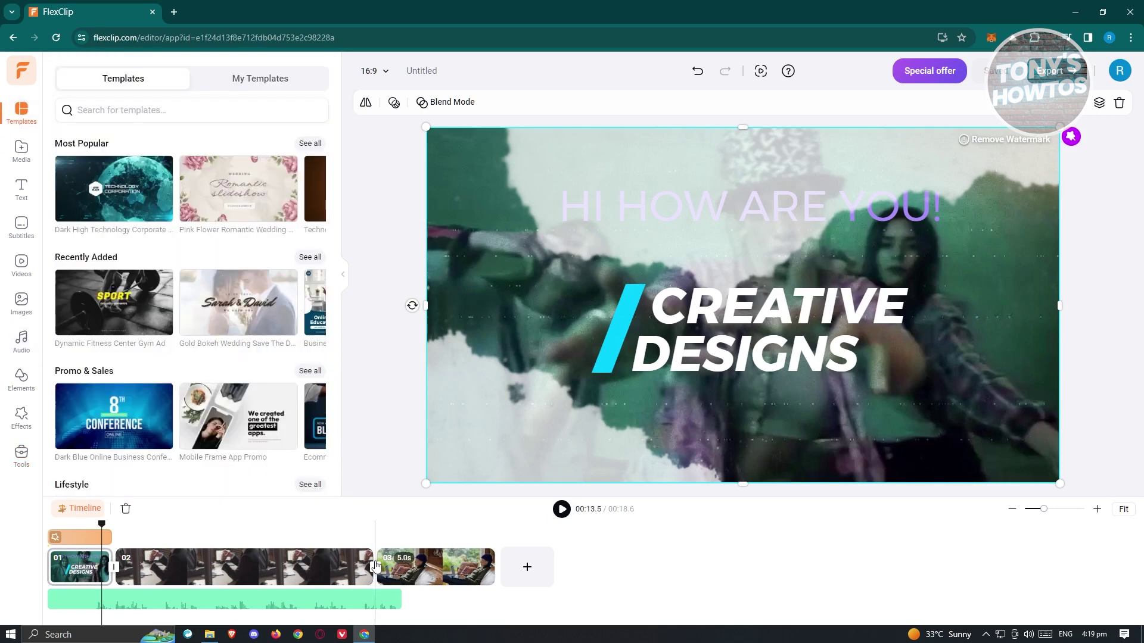
Step: Shorten the Business stock clip in the second scene from its end to about 6.8 s
{"action": "left_click", "coordinate": [234, 567]}
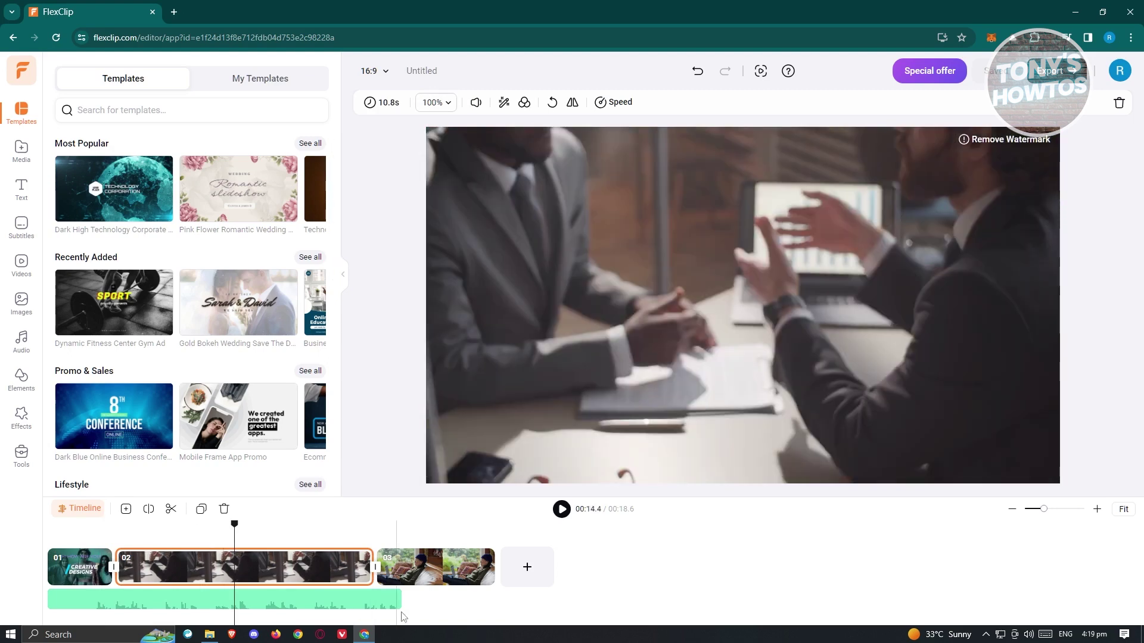
{"action": "left_click_drag", "start_coordinate": [375, 584], "coordinate": [290, 577]}
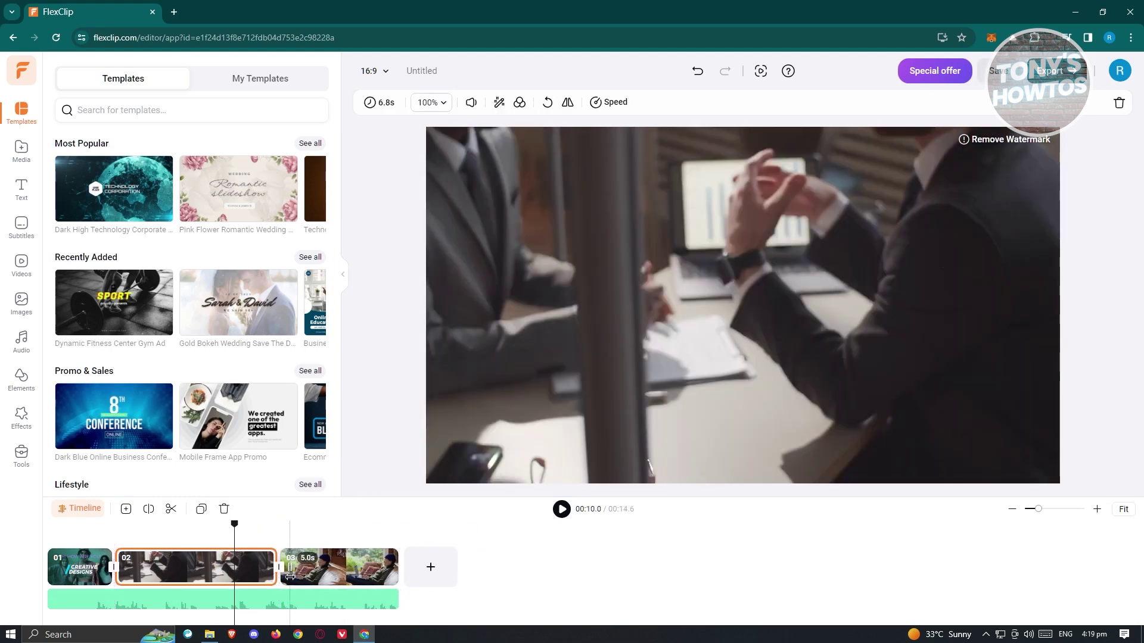